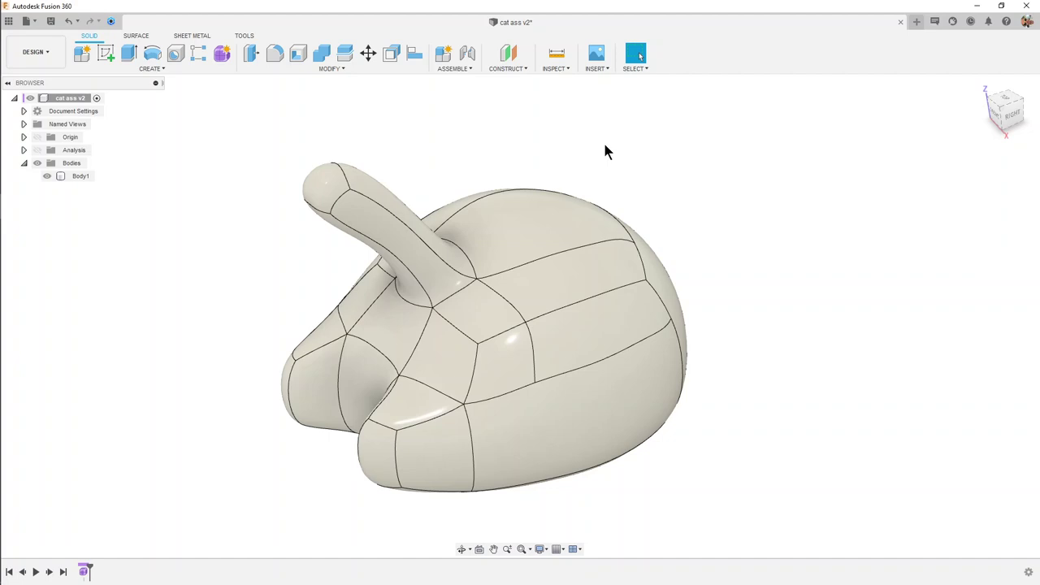
- In a new design, insert the Cat Tri.stl mesh and show it as MeshBody1 under Bodies
click(916, 22)
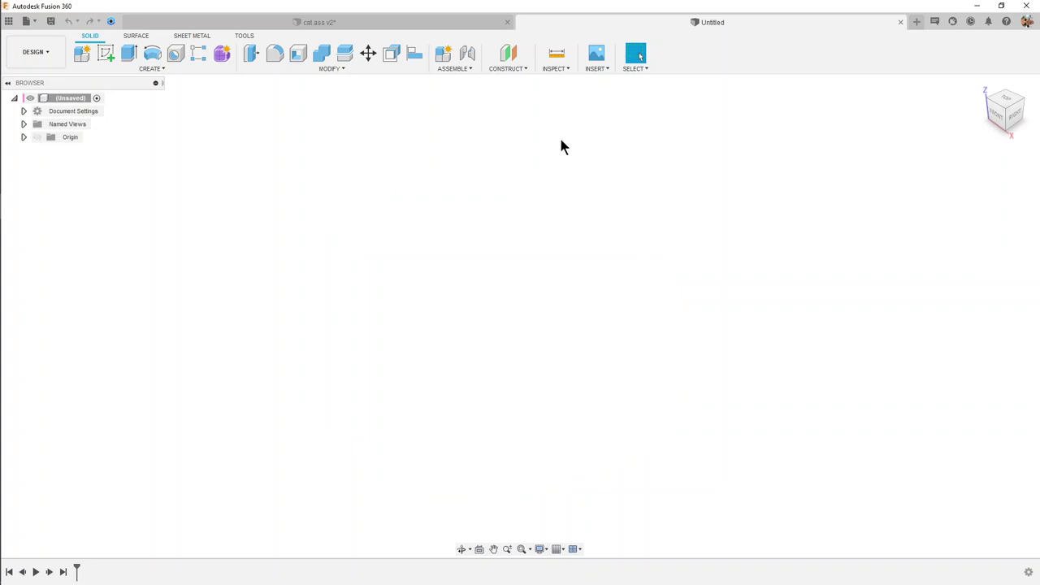
click(599, 68)
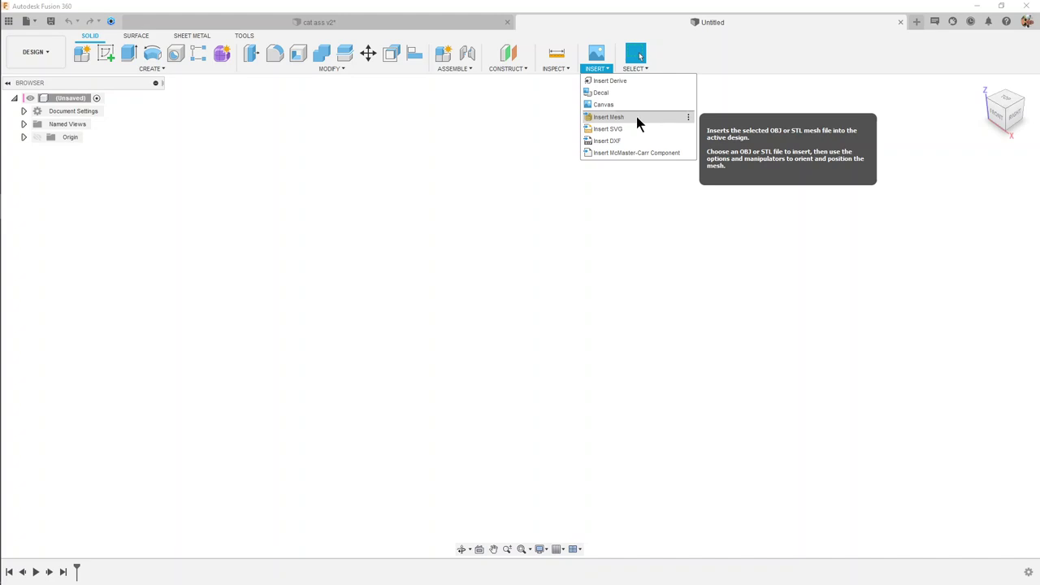
click(33, 20)
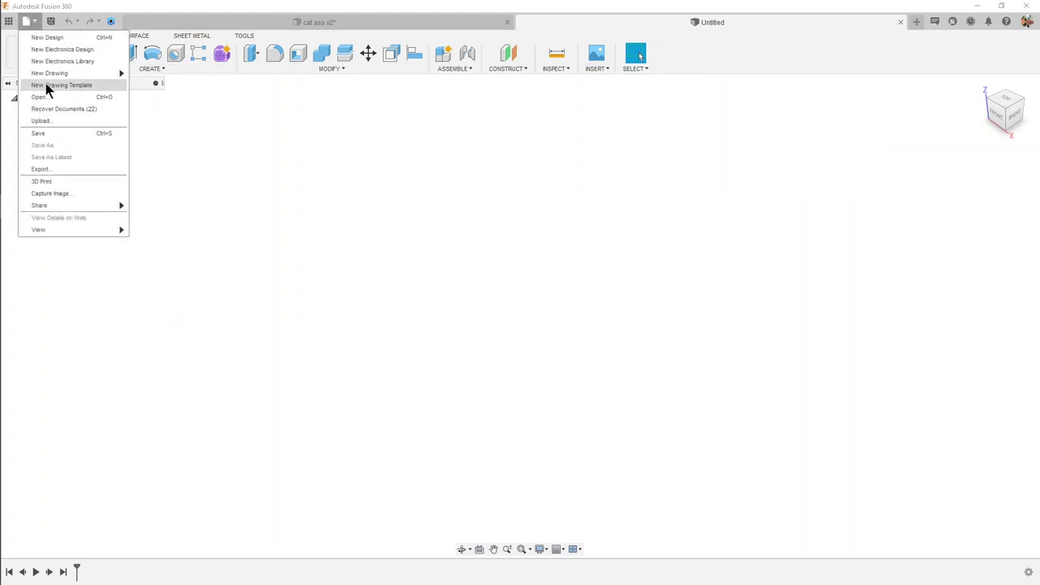
click(613, 69)
click(608, 112)
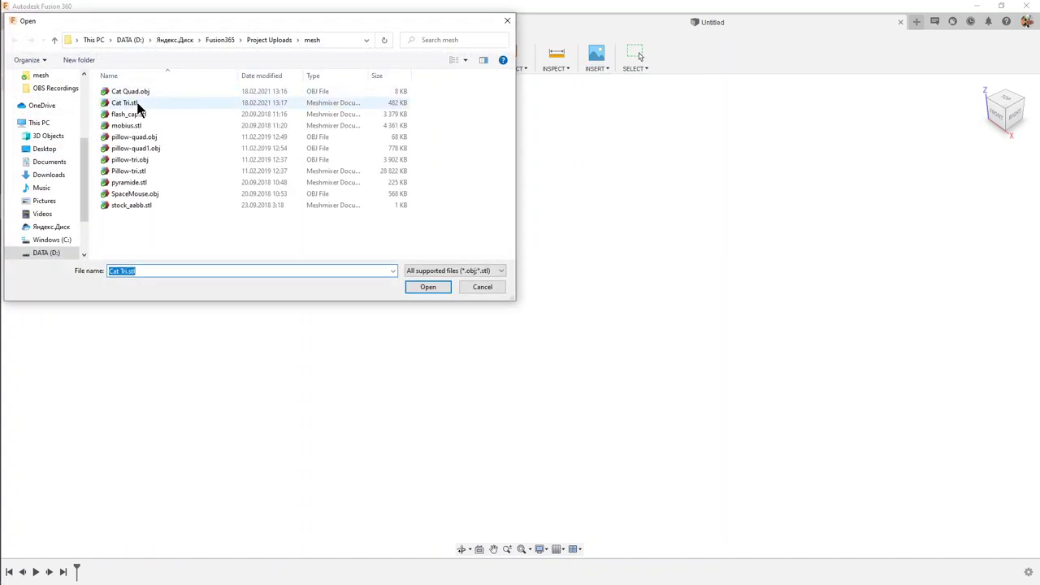
double_click(150, 104)
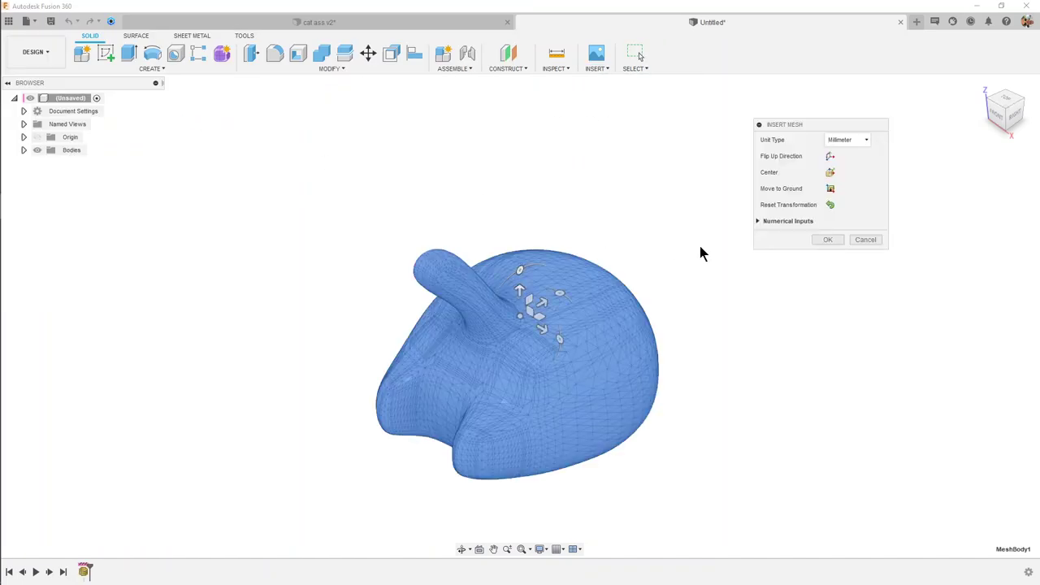
click(825, 240)
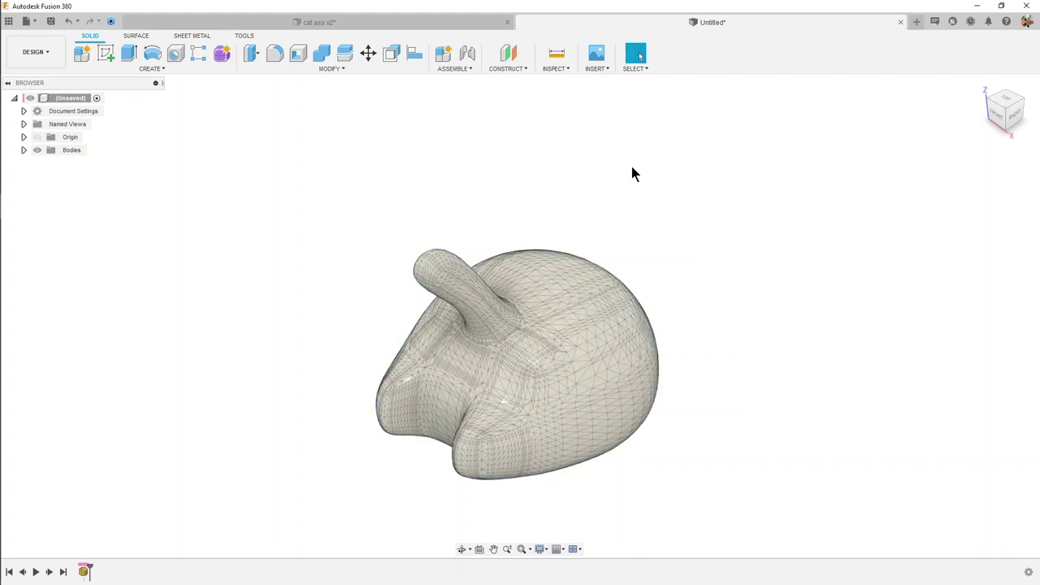
click(23, 150)
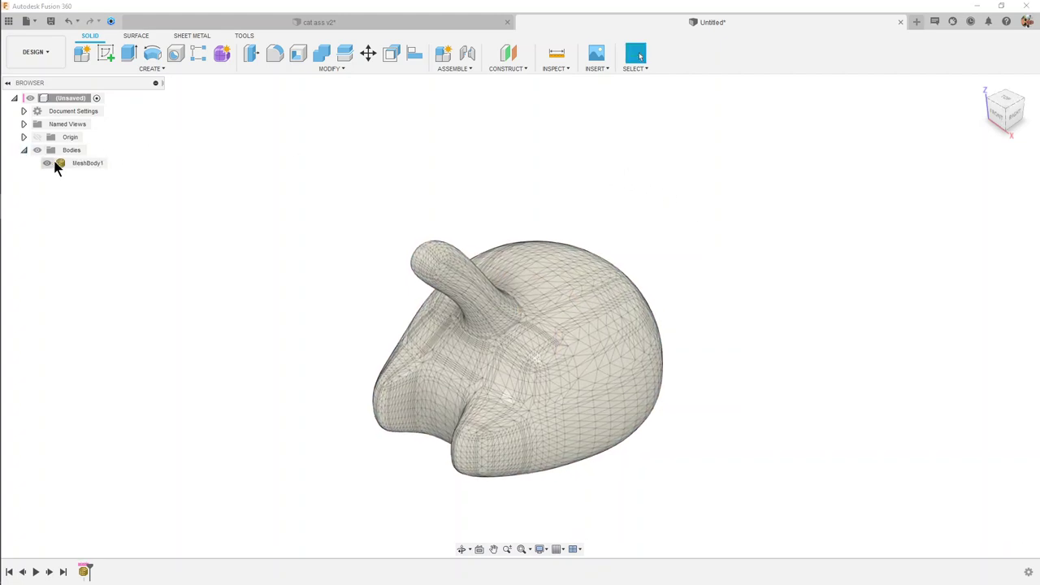
right_click(80, 163)
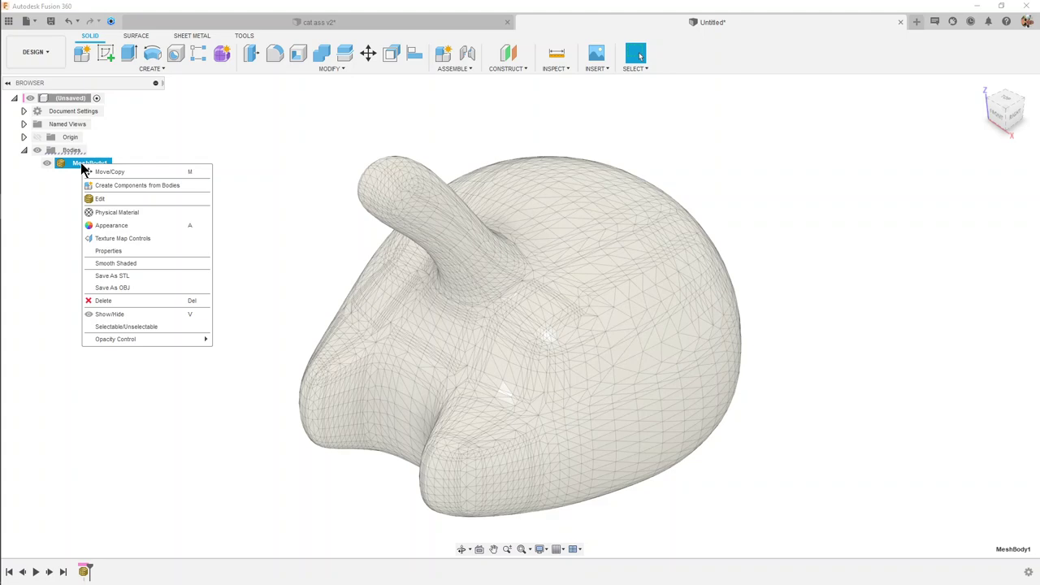
click(100, 200)
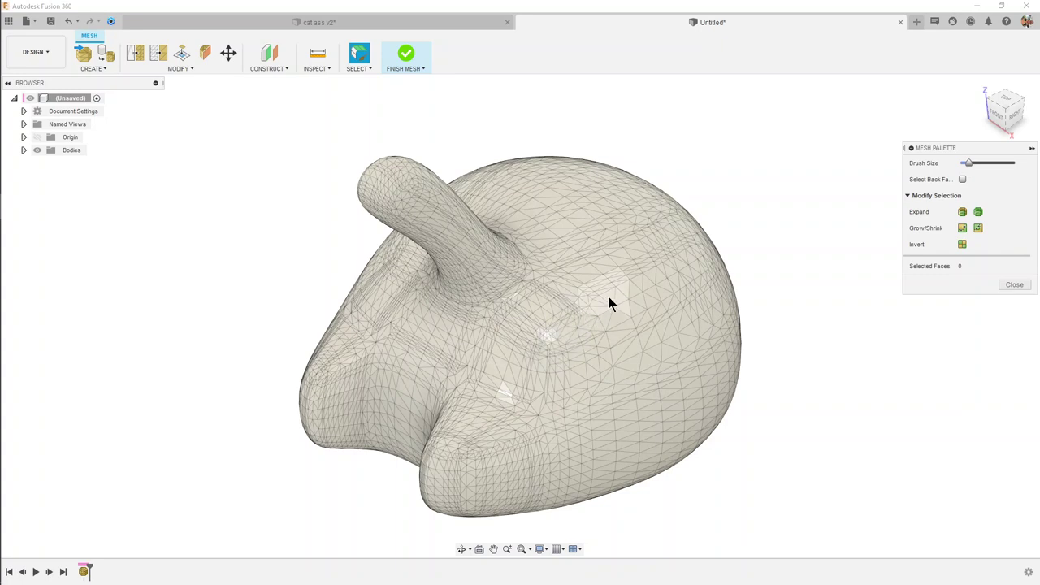
drag(614, 279, 613, 394)
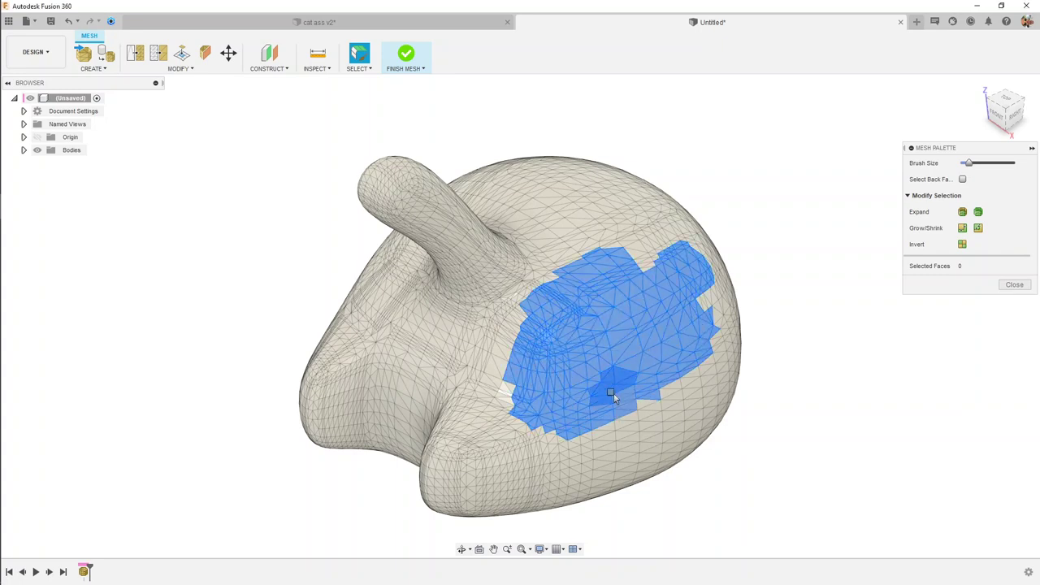
click(203, 68)
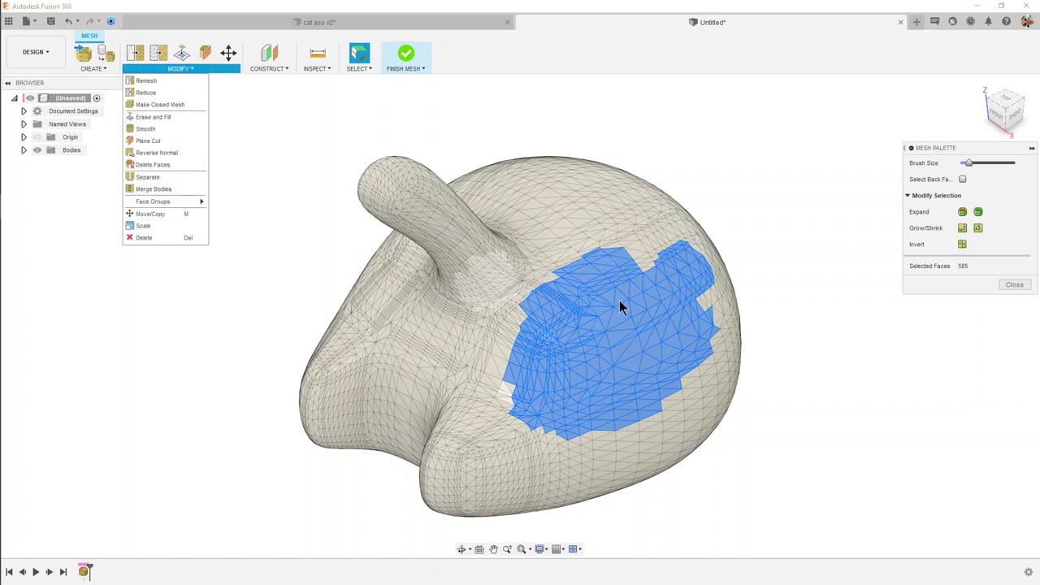
click(588, 255)
mouse_move(624, 248)
mouse_down()
mouse_move(652, 235)
mouse_move(505, 301)
mouse_move(521, 370)
mouse_move(617, 241)
mouse_move(476, 289)
mouse_move(492, 360)
mouse_move(566, 437)
mouse_move(650, 414)
mouse_up()
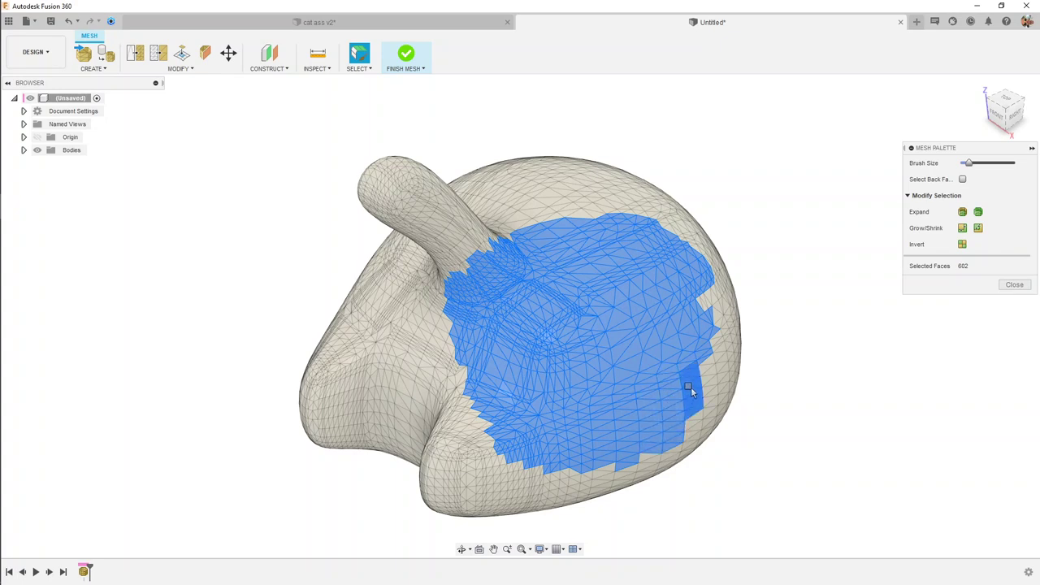
drag(619, 224, 469, 252)
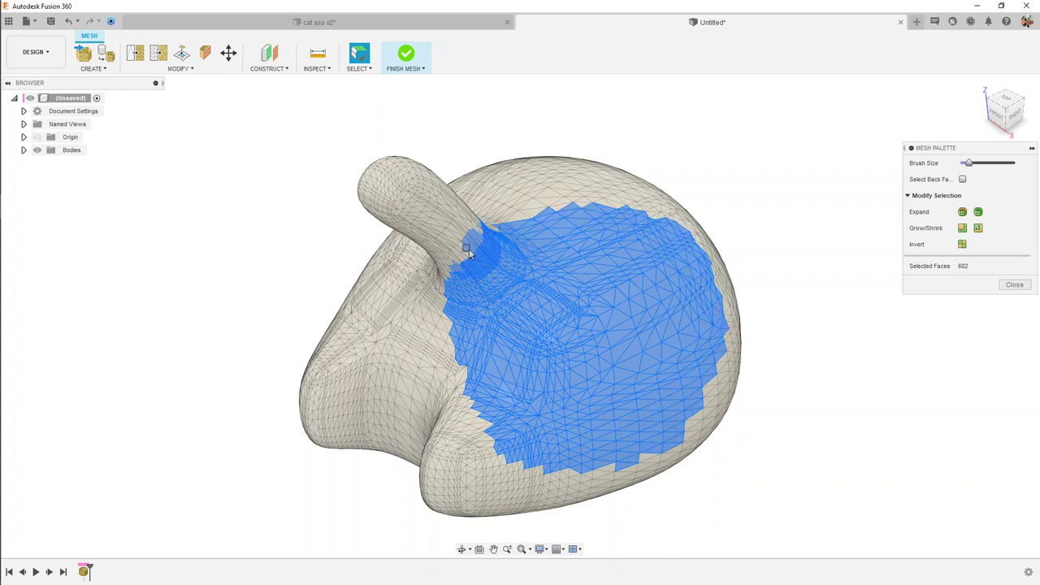
drag(456, 301, 520, 284)
shift+middle_drag(520, 284, 576, 274)
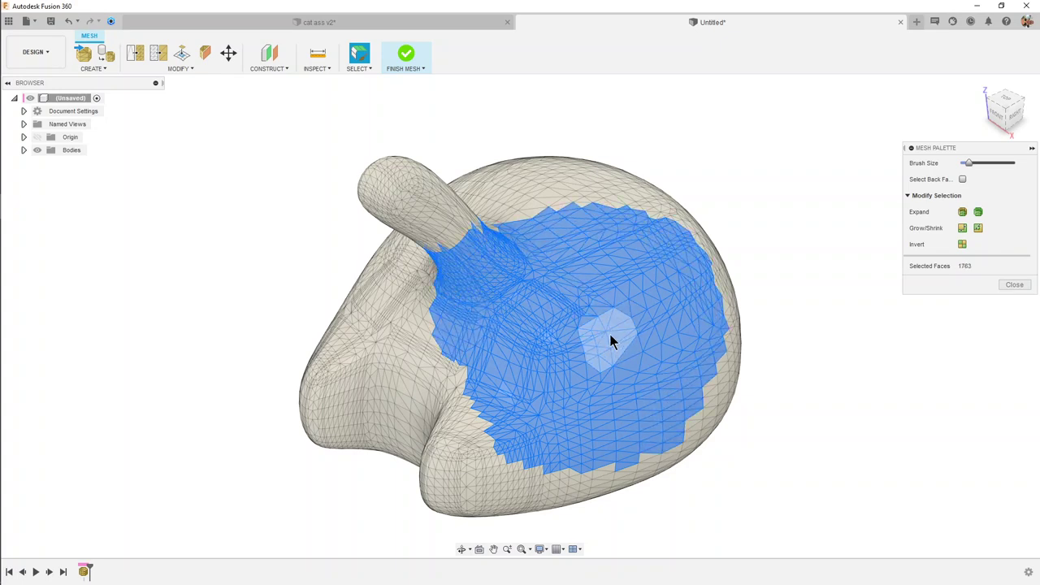
mouse_move(612, 341)
shift+middle_down()
mouse_move(628, 314)
mouse_move(615, 326)
shift+middle_up()
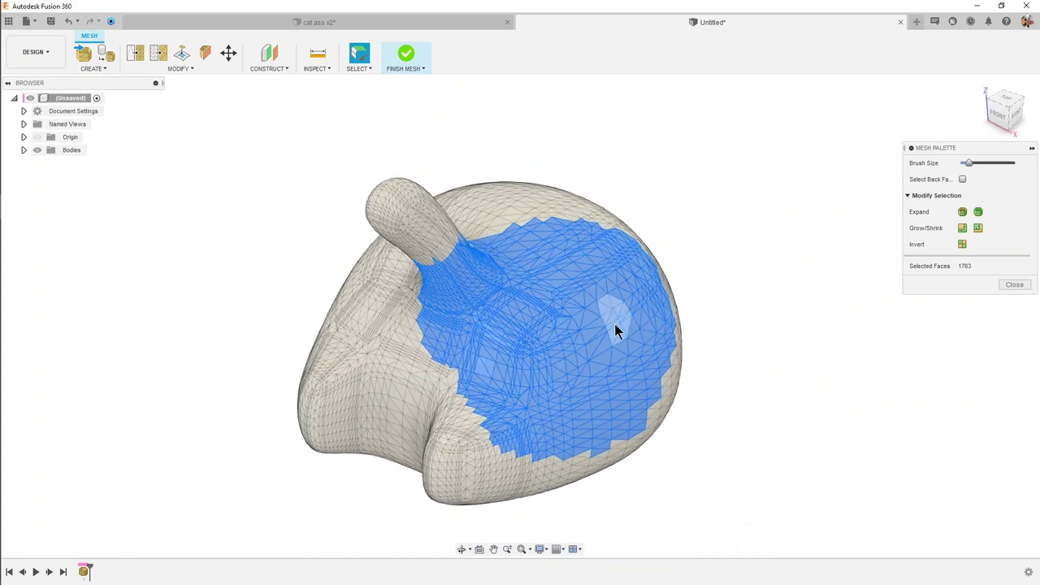
click(412, 65)
mouse_move(364, 123)
shift+middle_down()
mouse_move(739, 333)
mouse_move(395, 91)
shift+middle_up()
- Turn off design history capture for the design
right_click(70, 98)
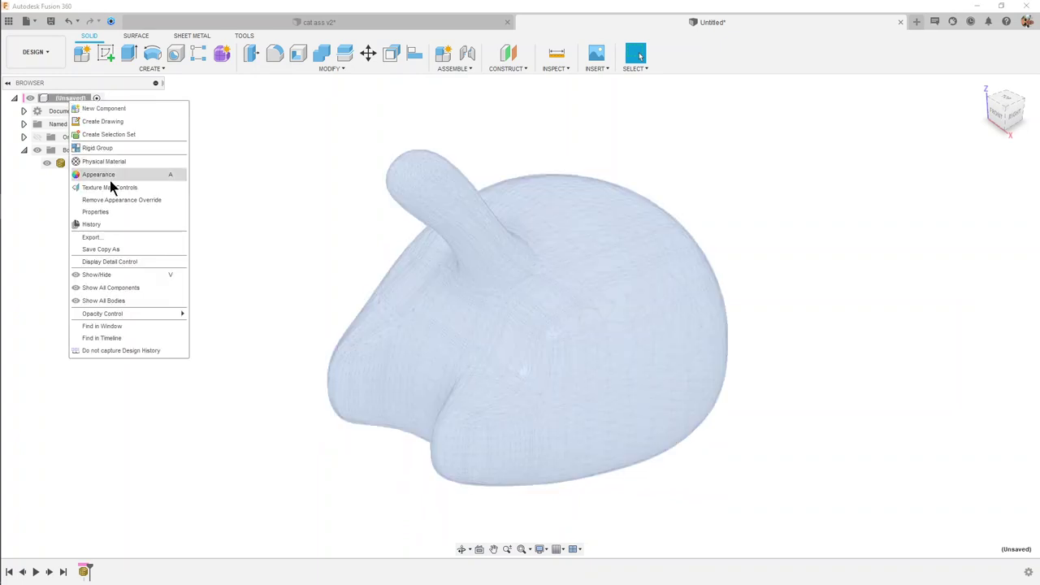
click(121, 349)
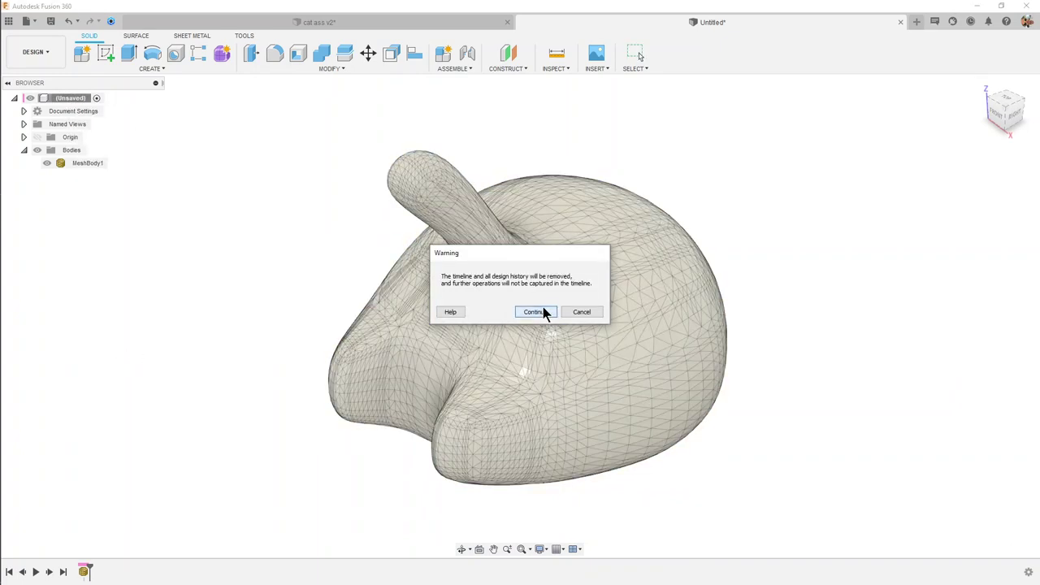
click(536, 309)
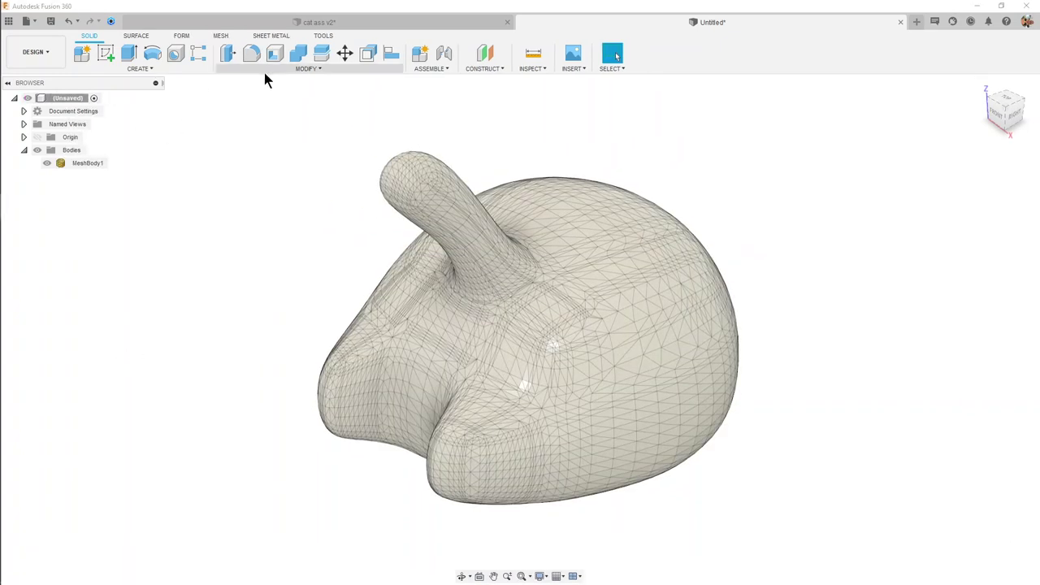
- Convert the cat mesh into a faceted solid Body1 with Mesh to BRep
click(265, 71)
mouse_move(236, 334)
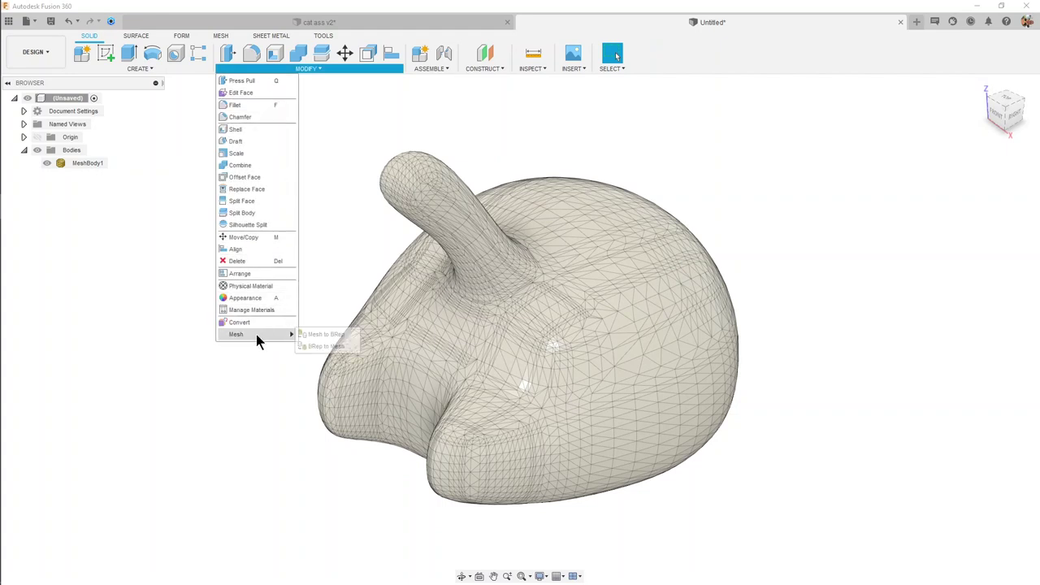
click(320, 333)
click(513, 281)
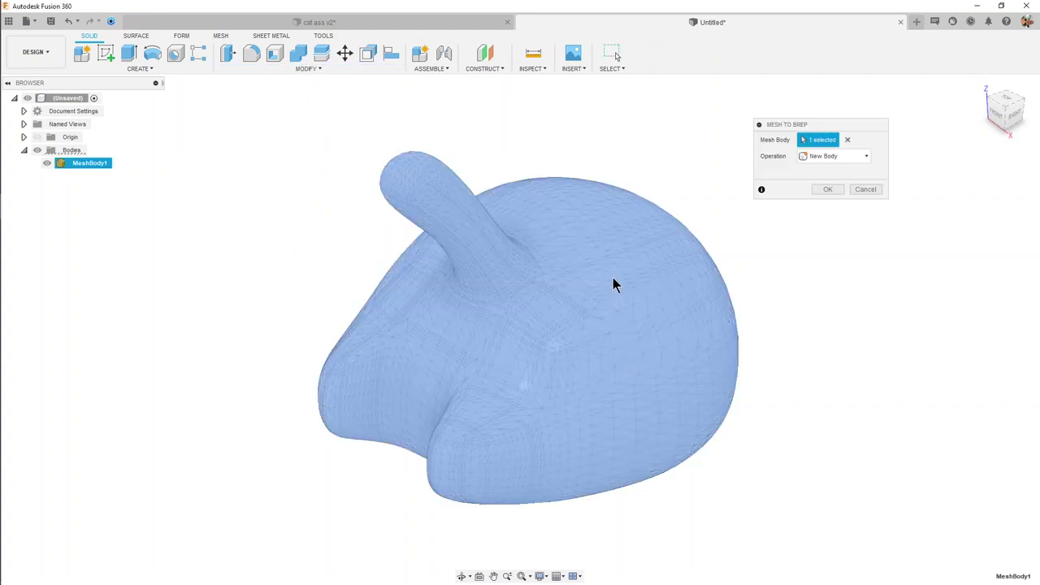
click(814, 192)
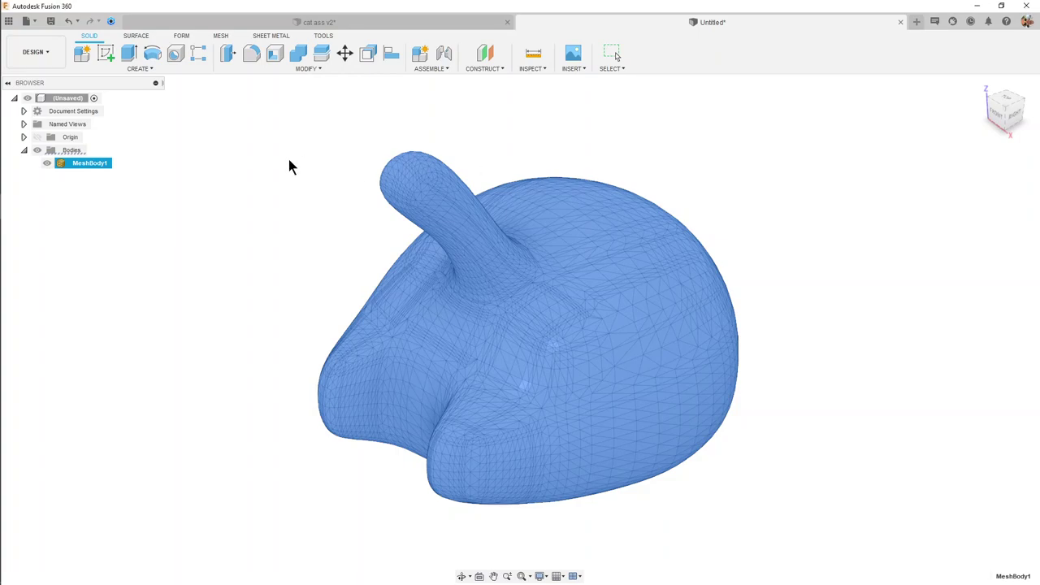
- Toggle body visibility, orbit toward the front view, and hide Body1 so the cat mesh shows
click(47, 163)
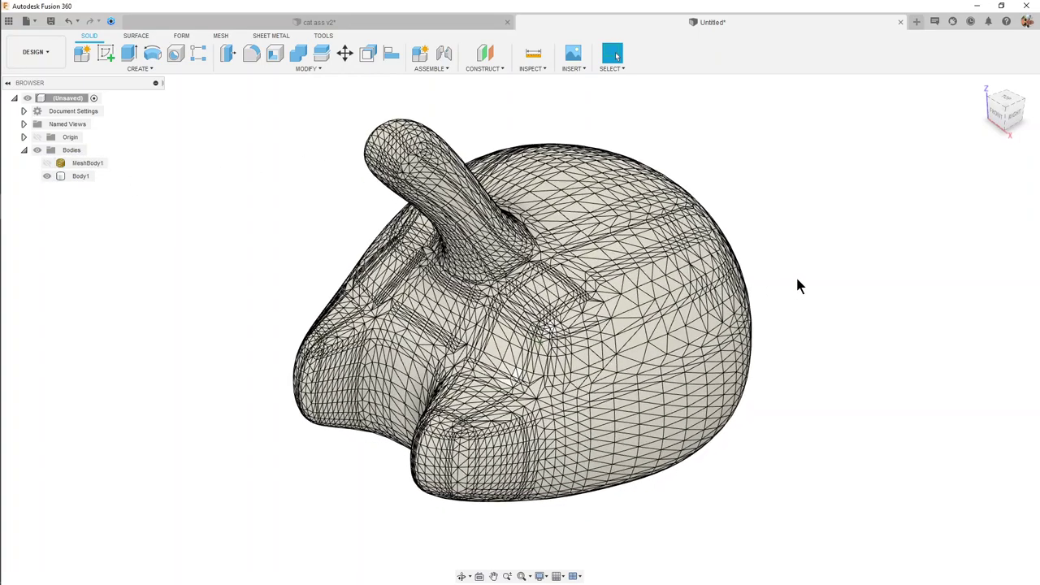
scroll(845, 274, up, 3)
scroll(844, 276, up, 2)
scroll(845, 274, down, 3)
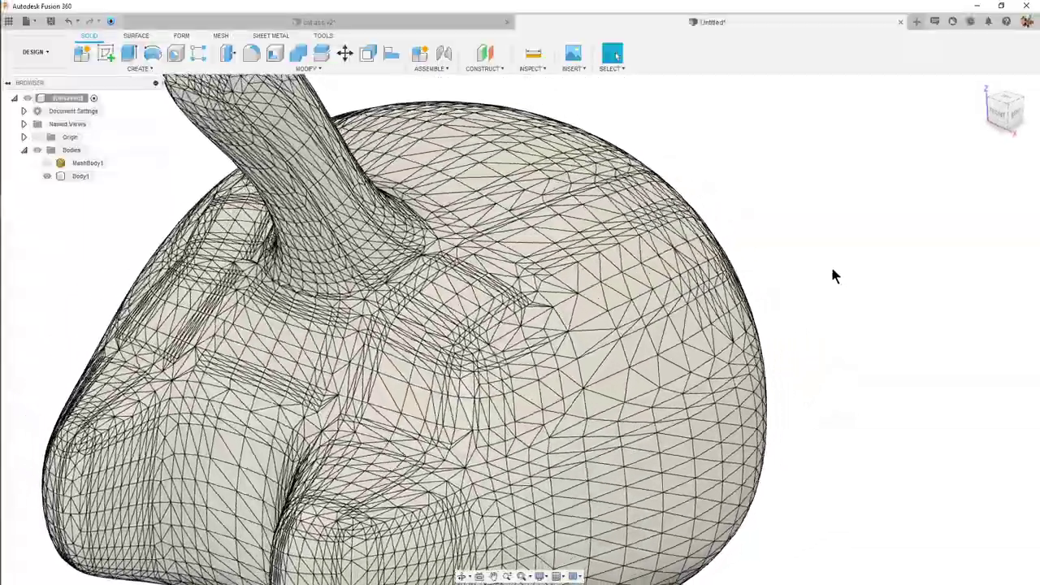
scroll(831, 274, up, 3)
scroll(757, 275, up, 2)
scroll(564, 285, up, 3)
scroll(571, 295, up, 2)
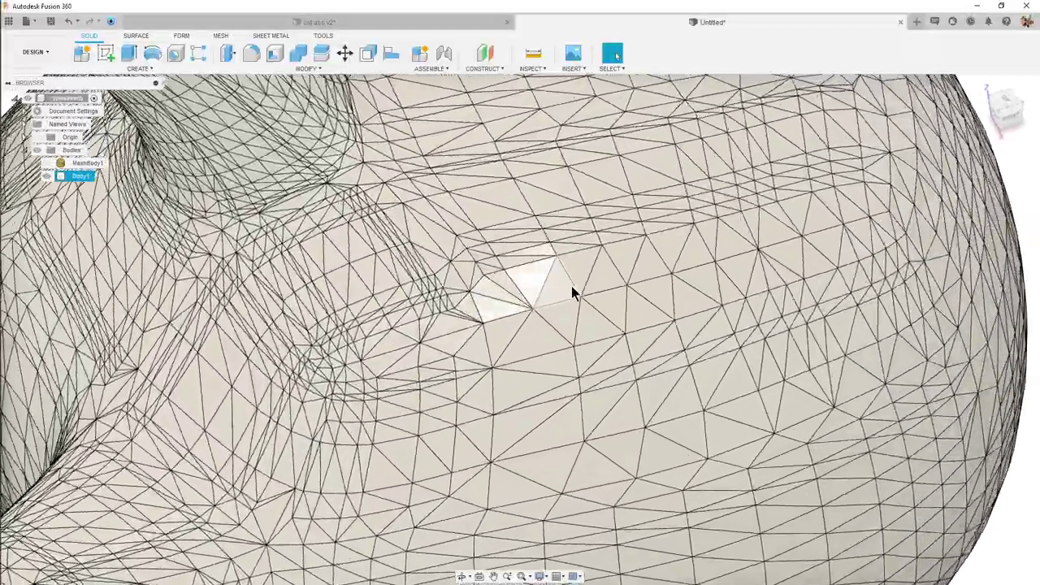
scroll(525, 327, up, 2)
scroll(533, 314, down, 3)
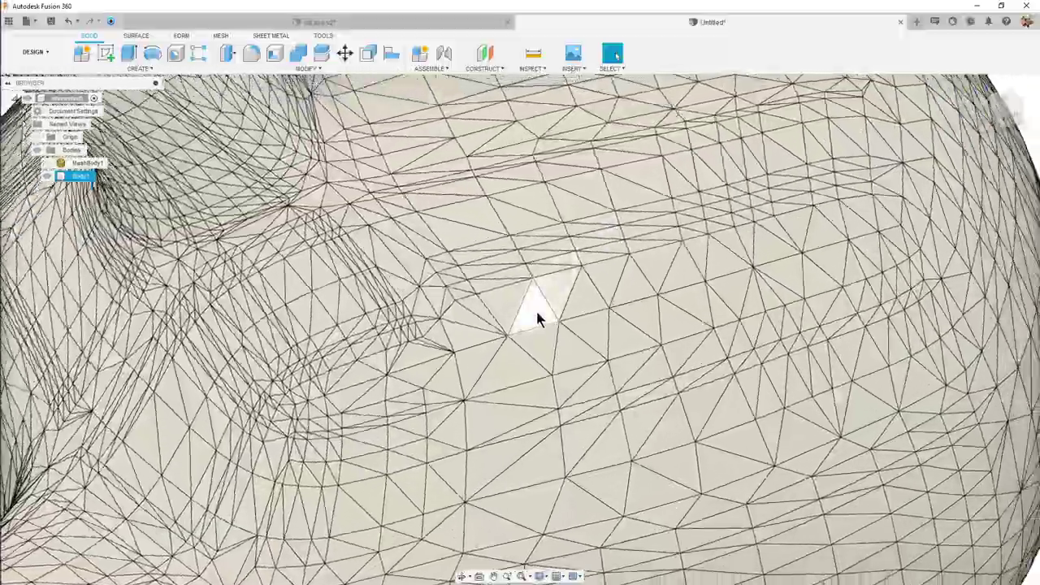
scroll(568, 305, down, 2)
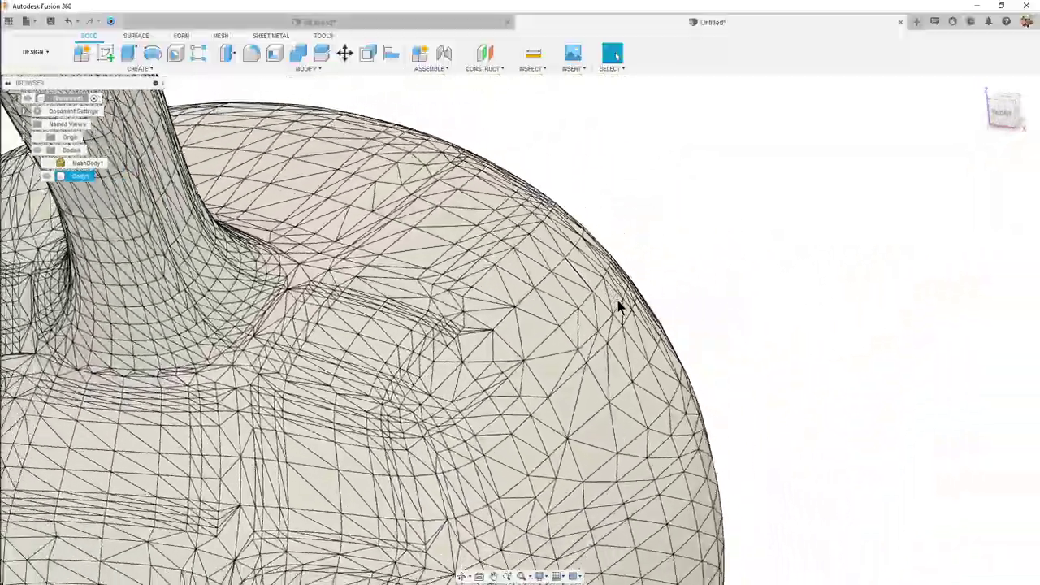
shift+middle_drag(617, 307, 600, 268)
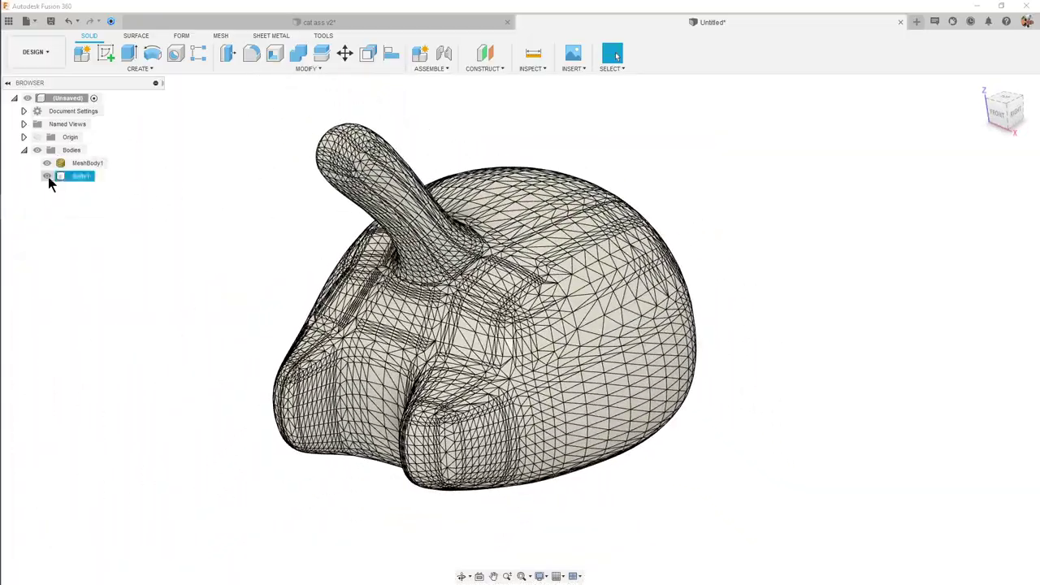
click(47, 176)
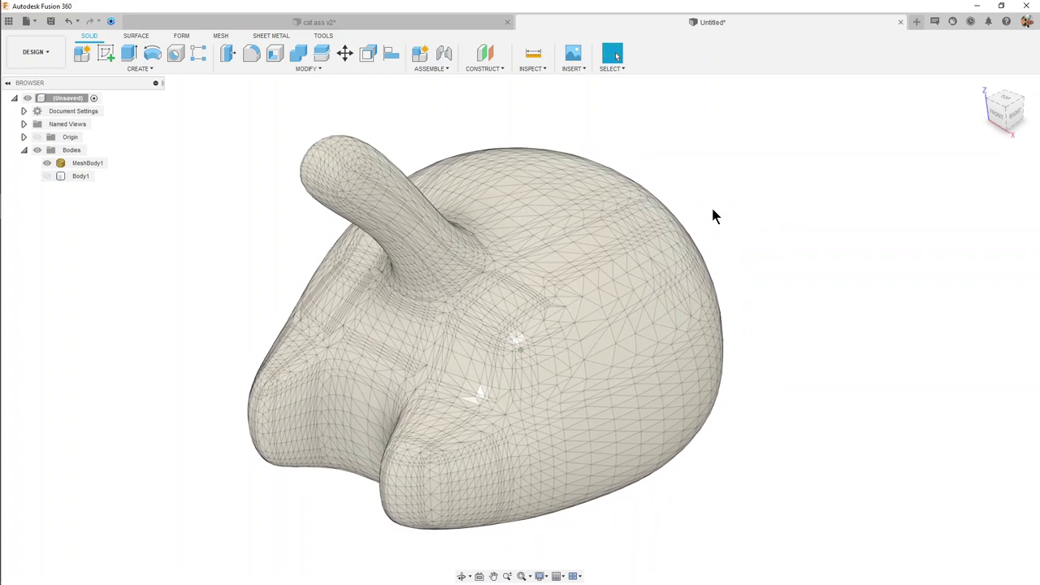
click(182, 70)
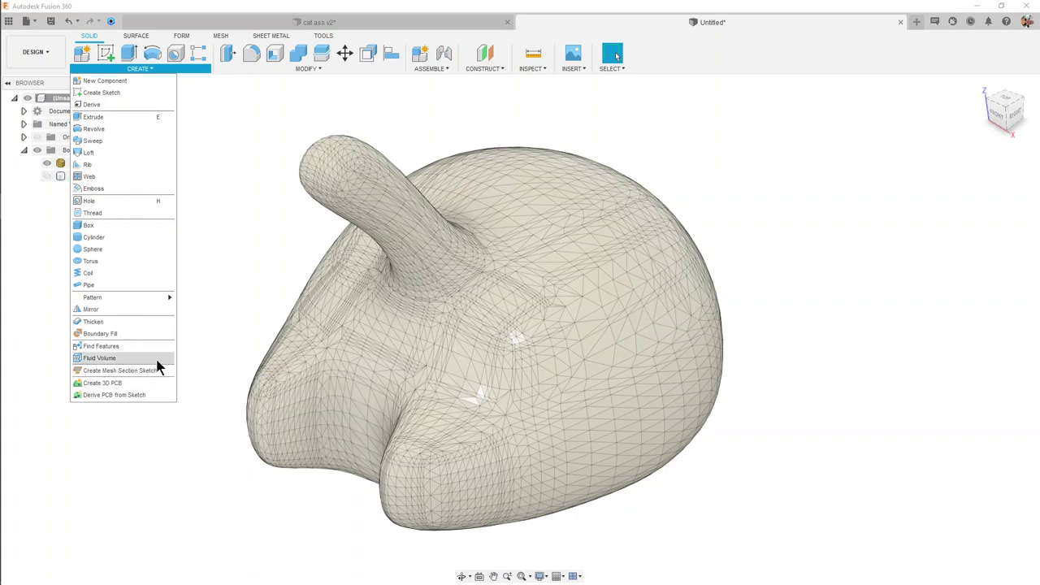
click(246, 274)
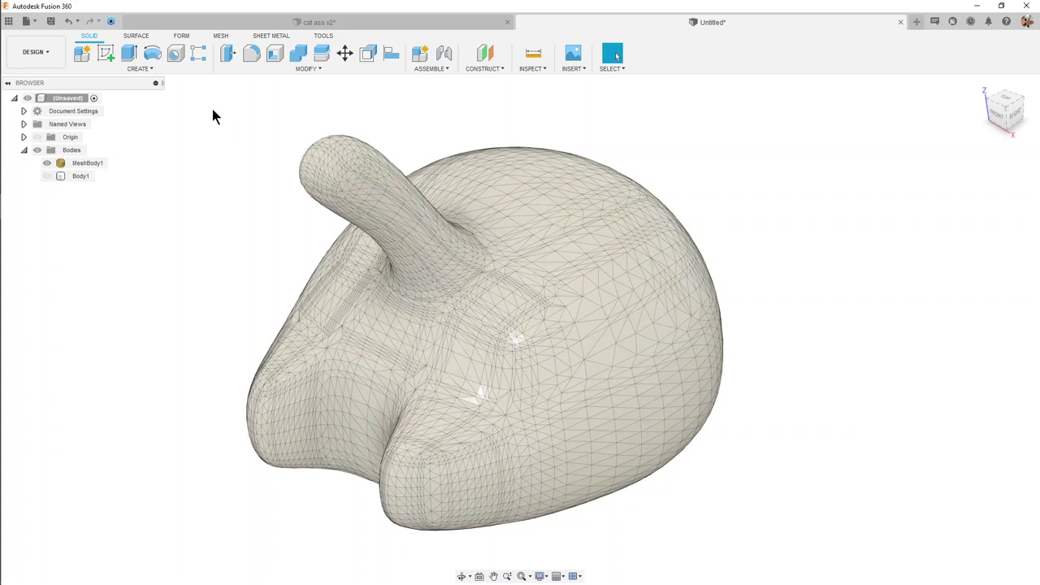
click(183, 36)
click(159, 70)
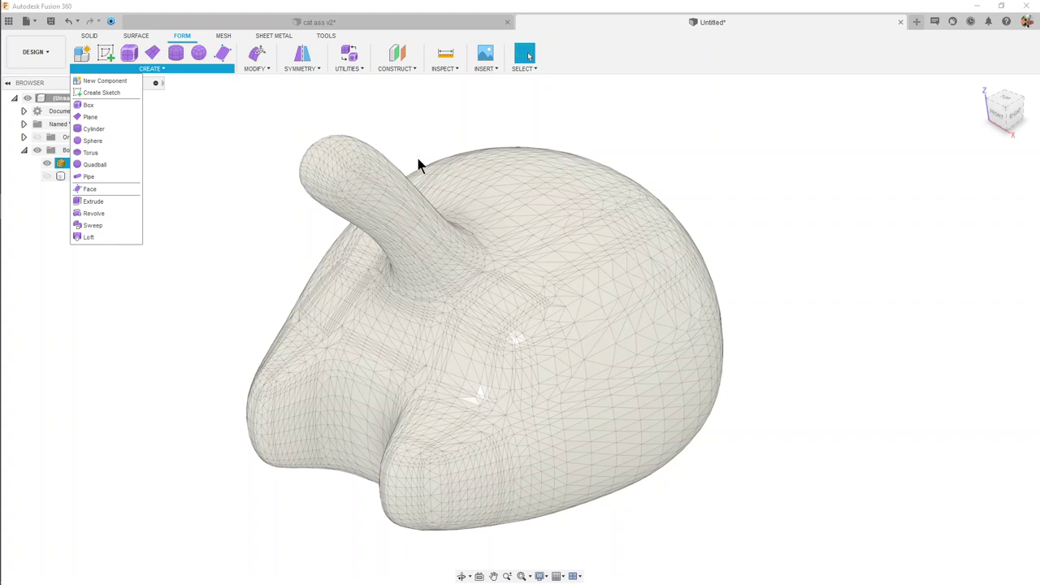
click(363, 121)
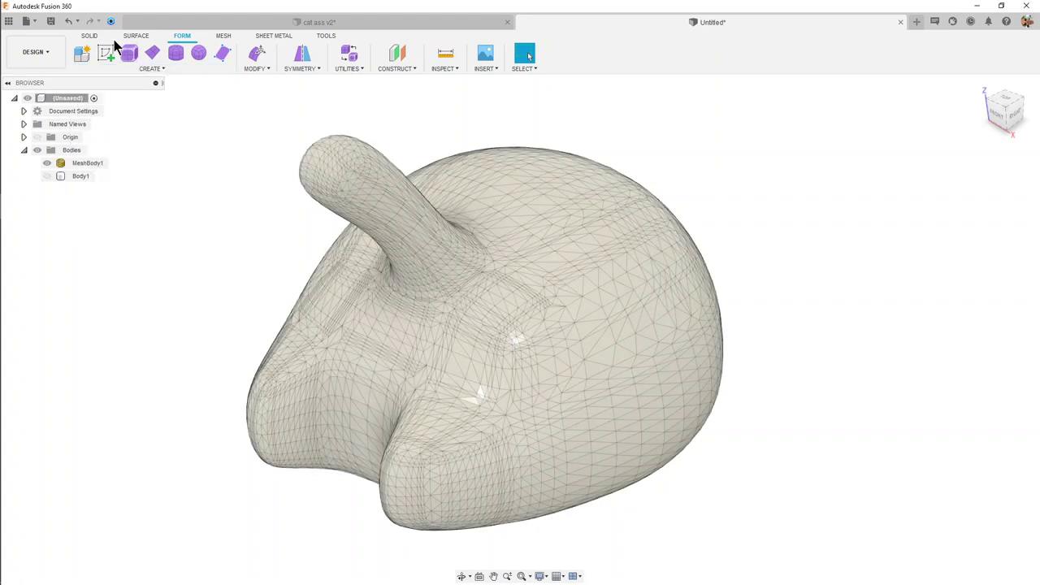
click(89, 36)
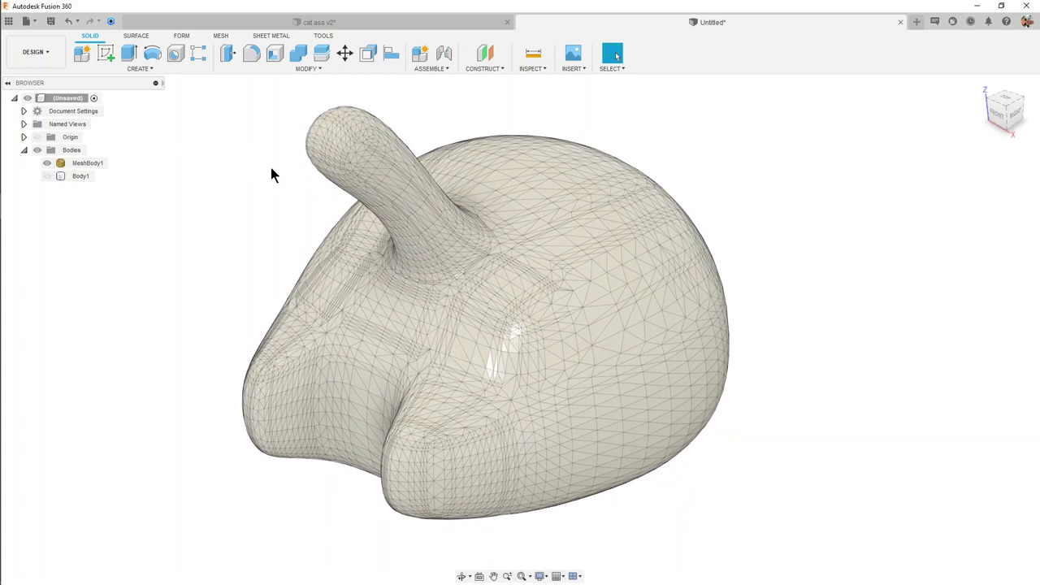
click(306, 174)
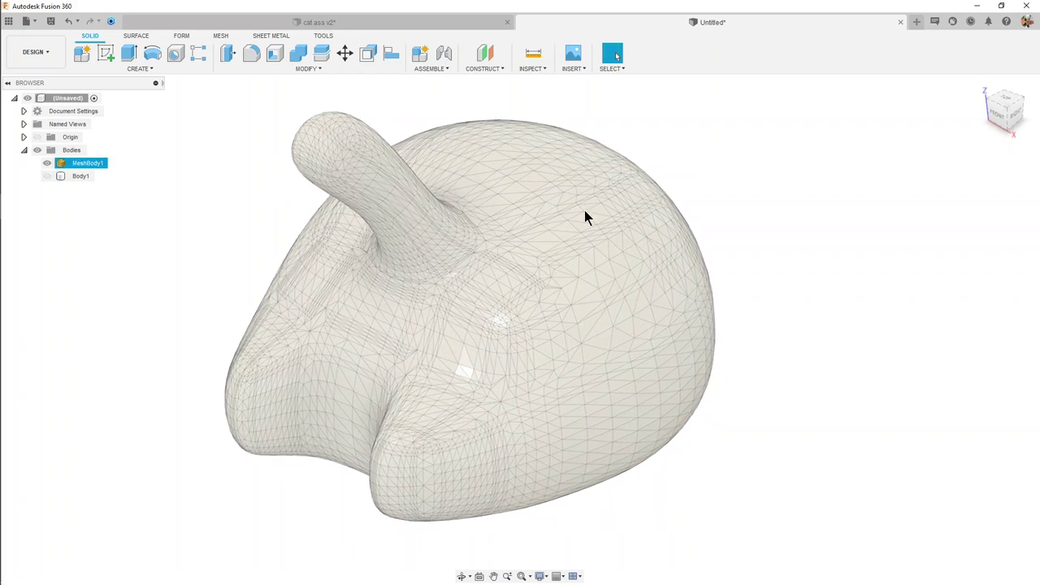
click(655, 175)
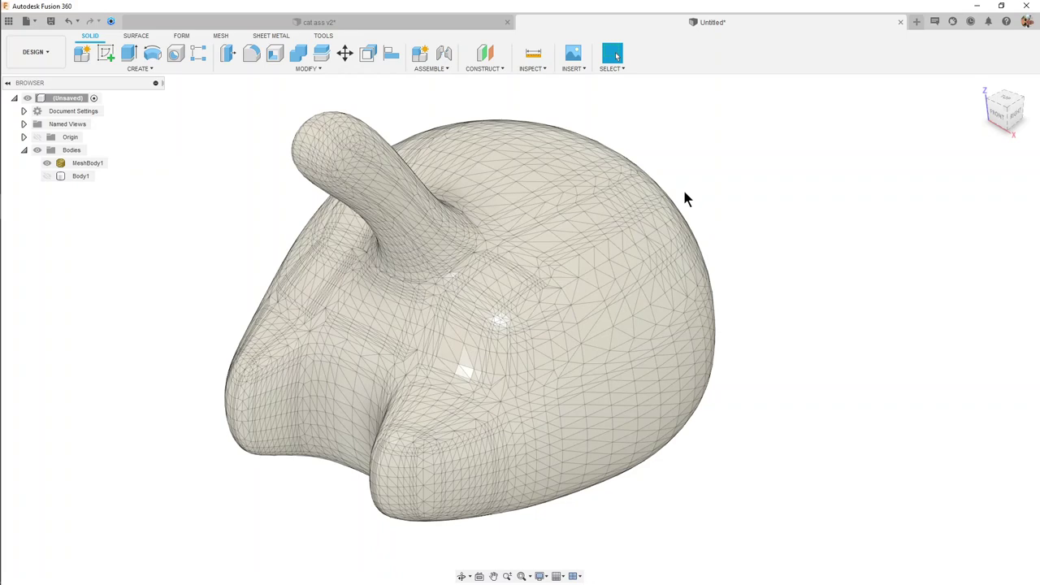
click(712, 189)
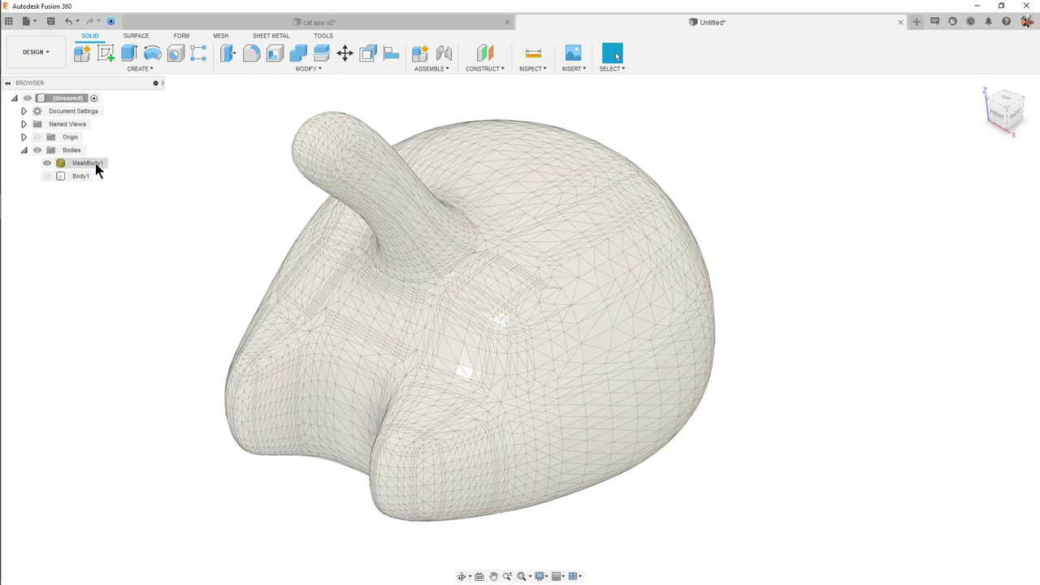
scroll(909, 334, up, 3)
scroll(902, 322, up, 2)
scroll(902, 324, down, 3)
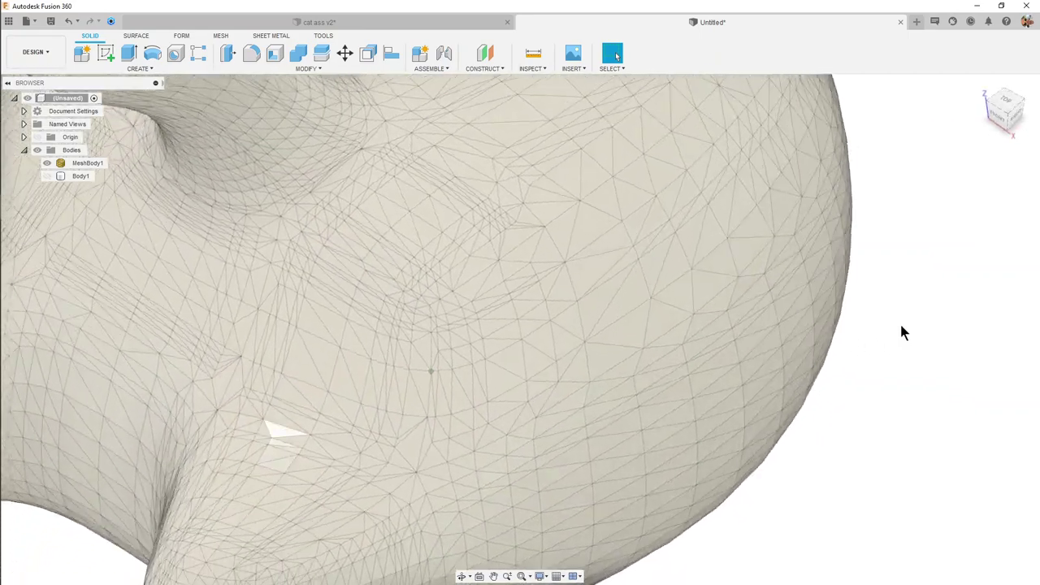
scroll(782, 345, down, 2)
scroll(447, 256, down, 1)
scroll(152, 219, down, 2)
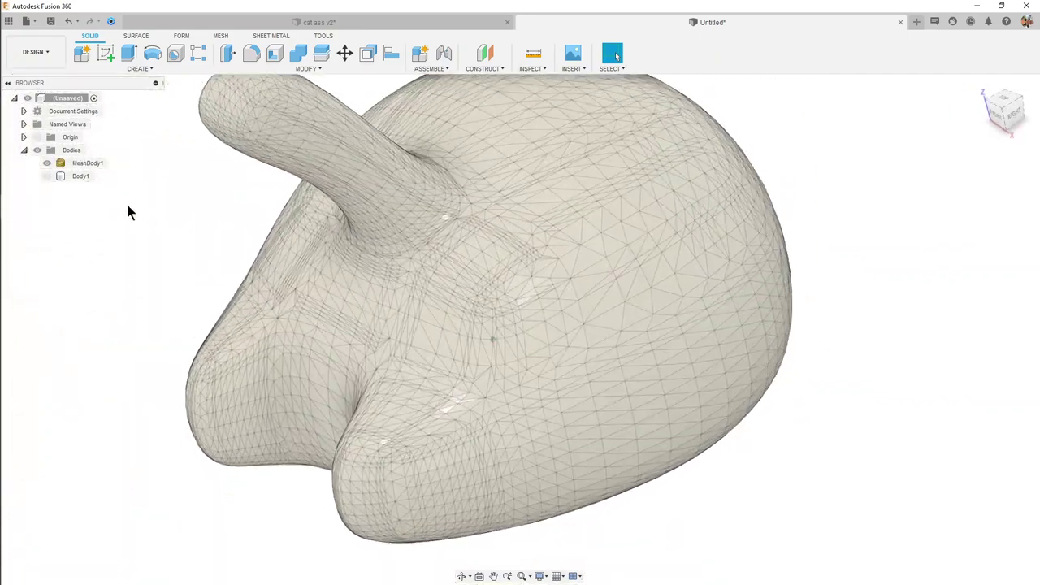
right_click(77, 163)
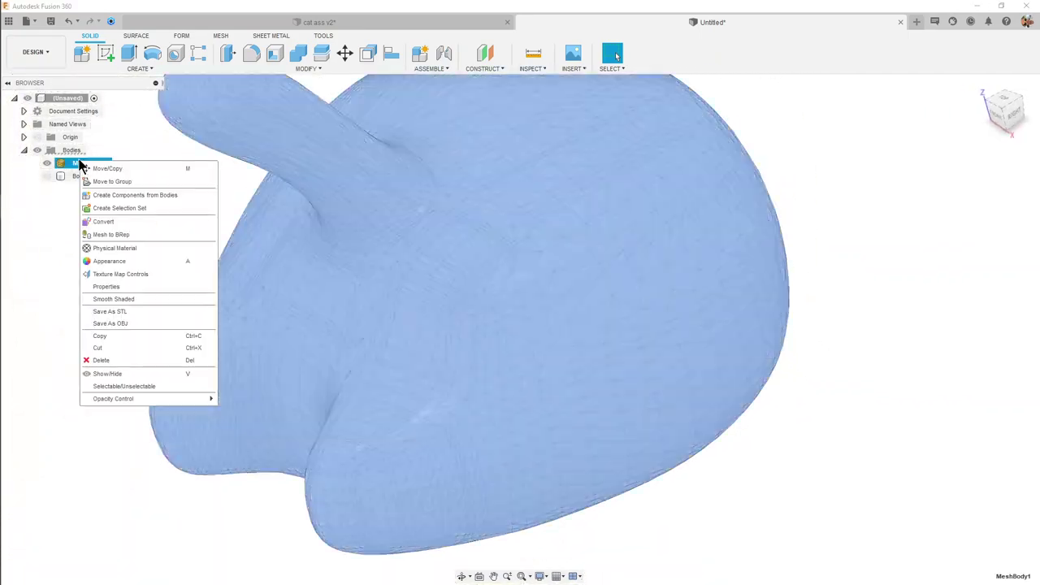
click(109, 298)
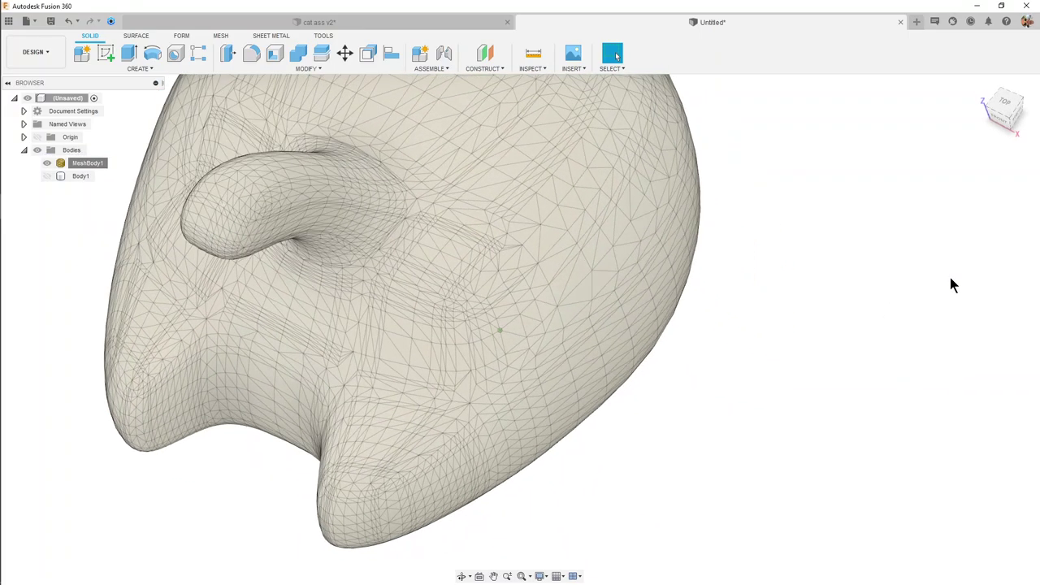
mouse_move(952, 284)
shift+middle_down()
mouse_move(841, 331)
mouse_move(520, 209)
mouse_move(506, 257)
mouse_move(993, 292)
mouse_move(569, 410)
mouse_move(163, 264)
mouse_move(89, 199)
shift+middle_up()
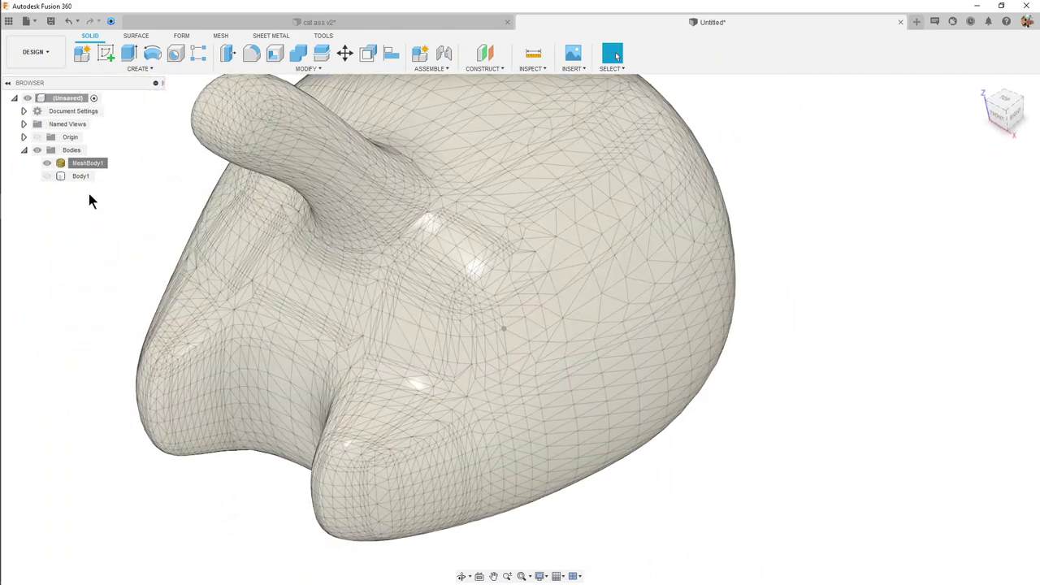
right_click(77, 162)
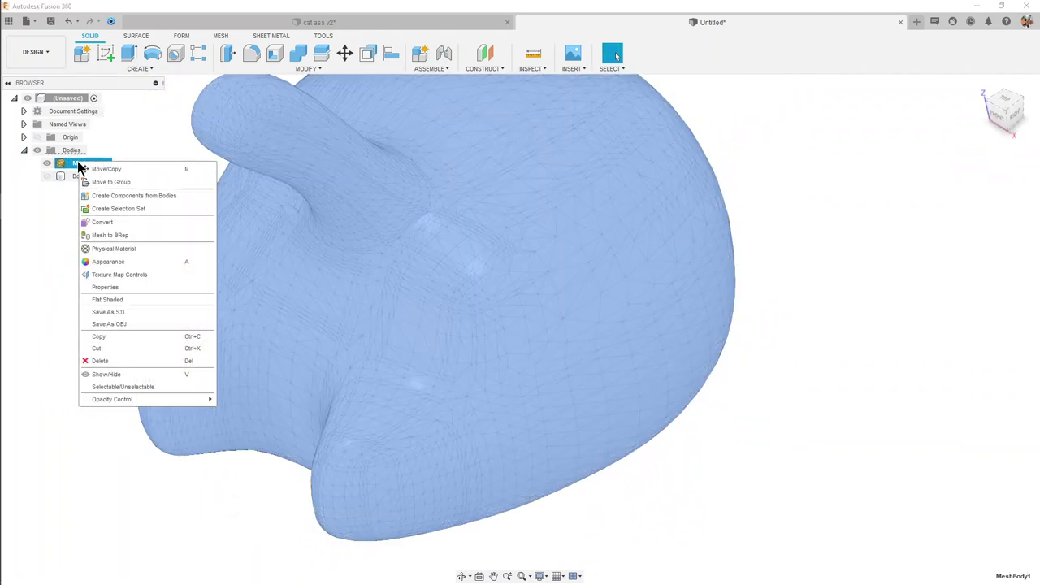
click(108, 299)
click(879, 271)
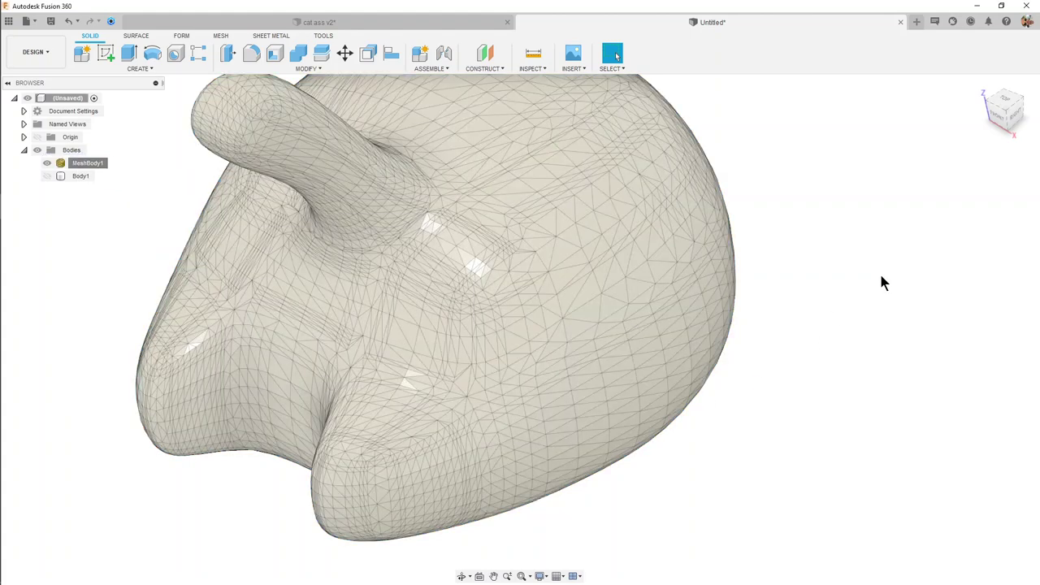
shift+middle_drag(884, 282, 725, 357)
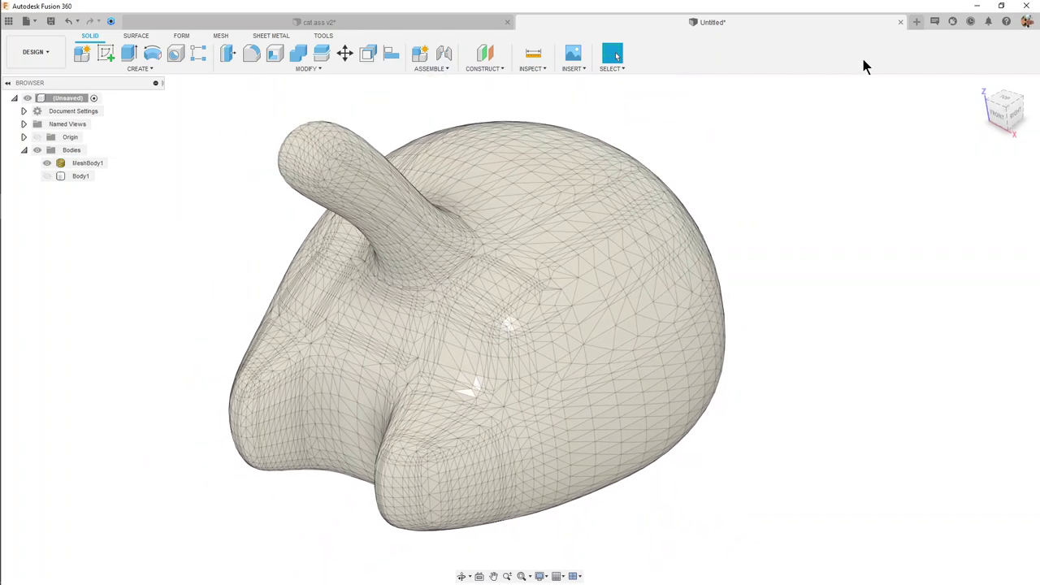
- Insert Cat Quad.obj into a new design and orbit around the quad-faceted cat
click(916, 22)
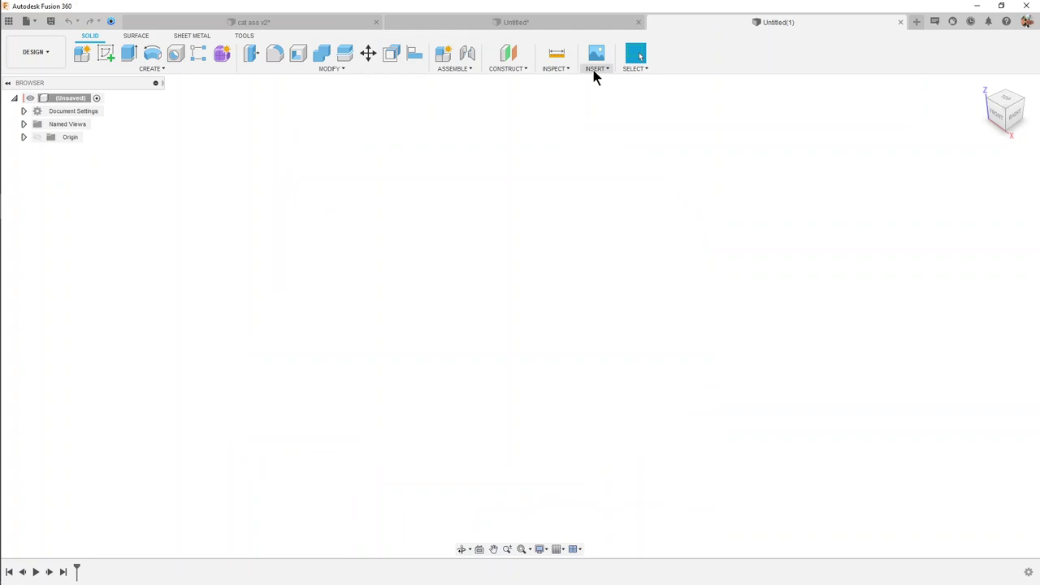
click(593, 69)
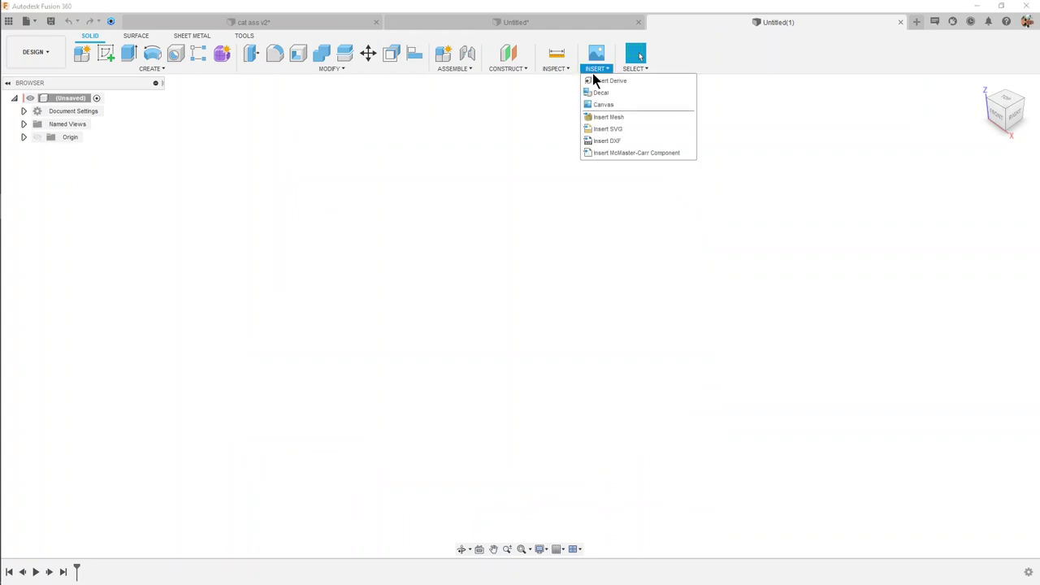
click(605, 118)
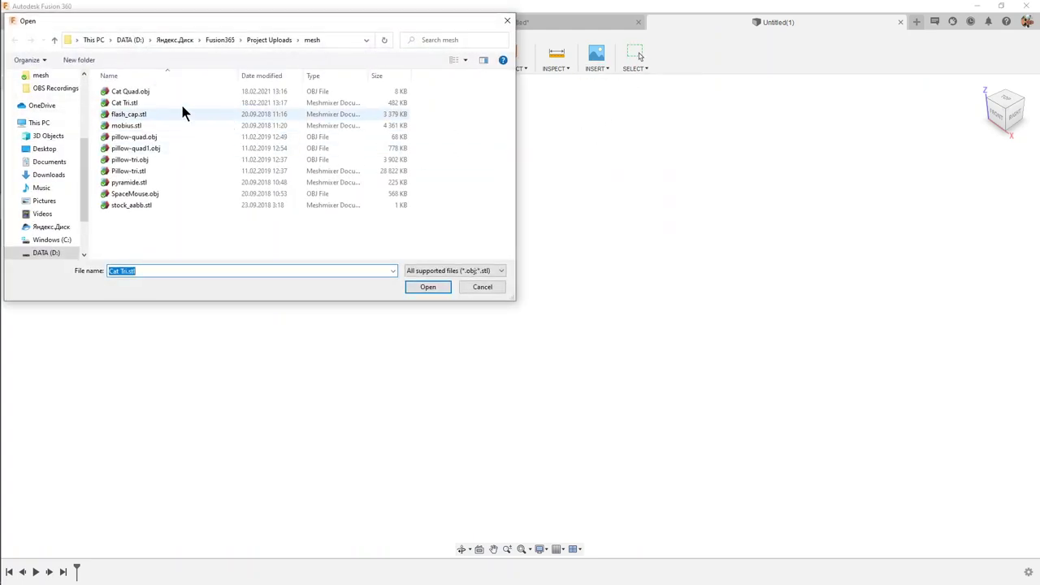
double_click(129, 93)
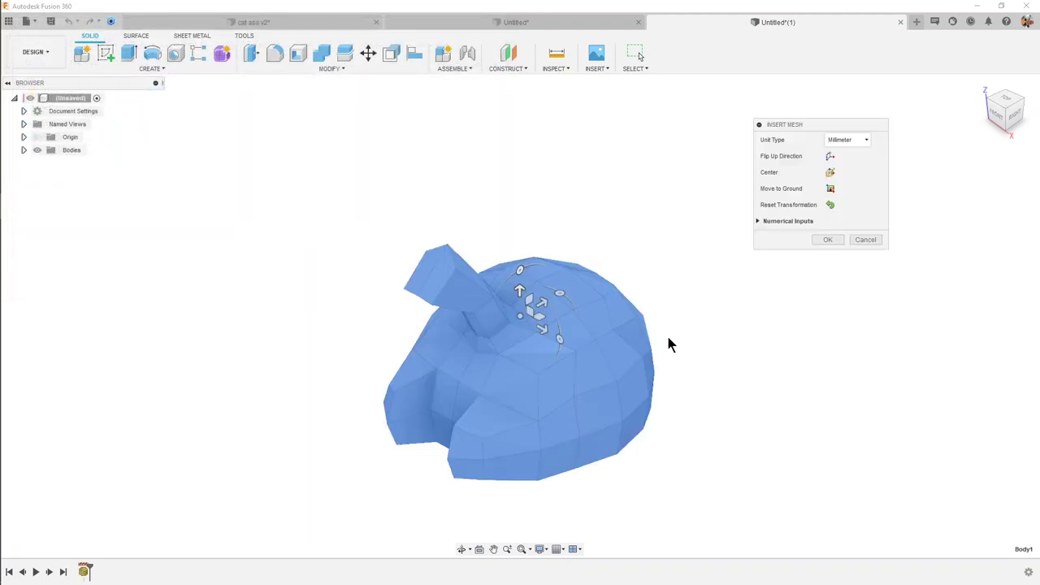
click(819, 240)
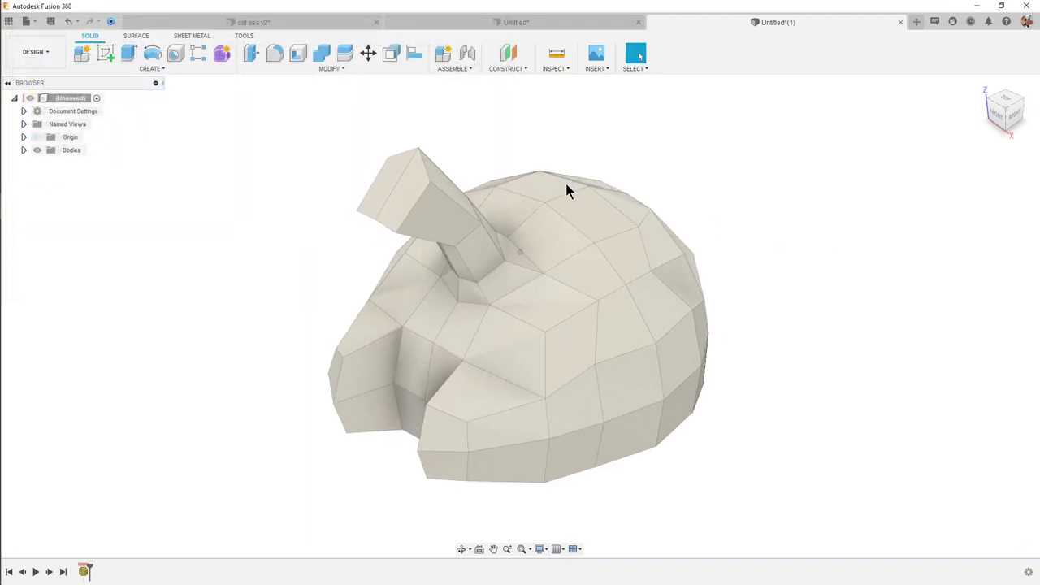
shift+middle_drag(562, 175, 706, 180)
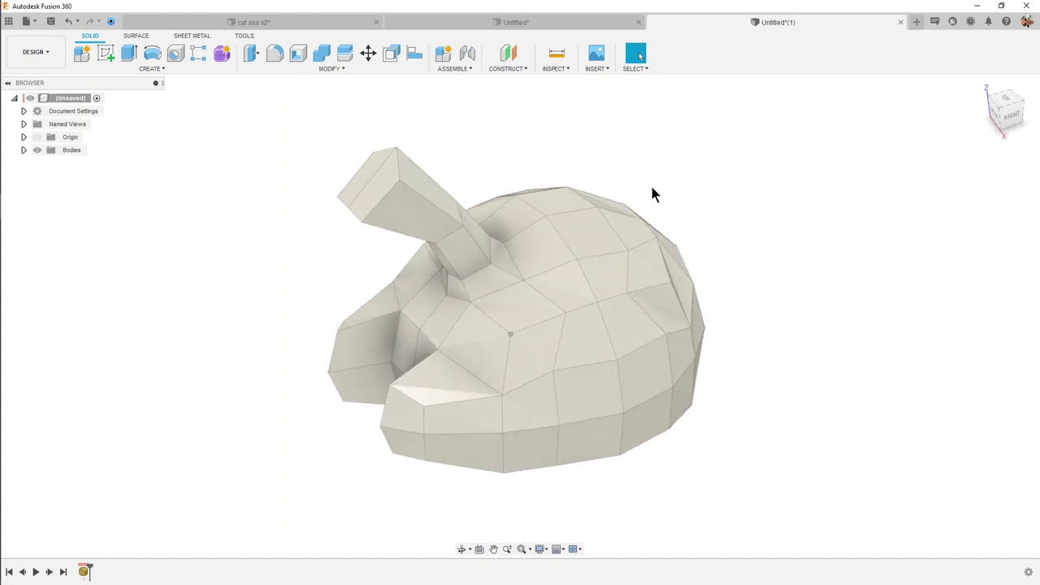
mouse_move(602, 134)
shift+middle_down()
mouse_move(639, 259)
mouse_move(538, 360)
mouse_move(458, 281)
mouse_move(445, 152)
shift+middle_up()
scroll(566, 357, down, 5)
click(24, 151)
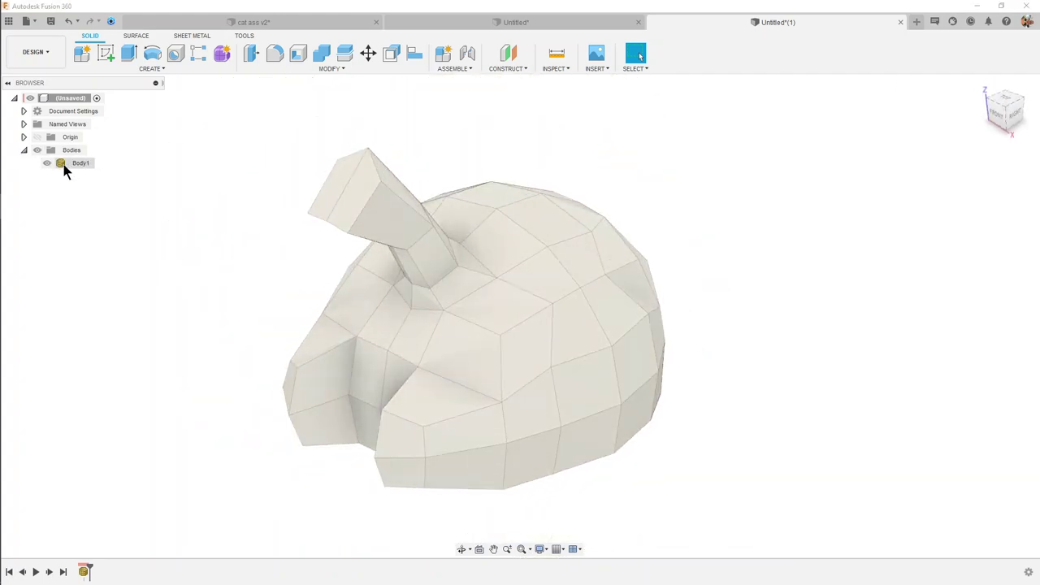
right_click(64, 164)
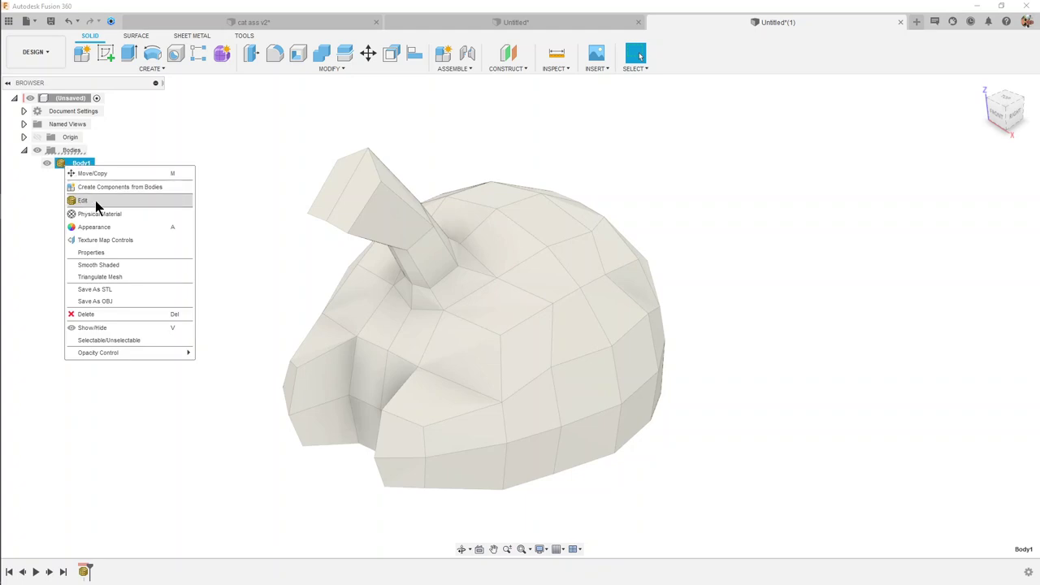
click(95, 198)
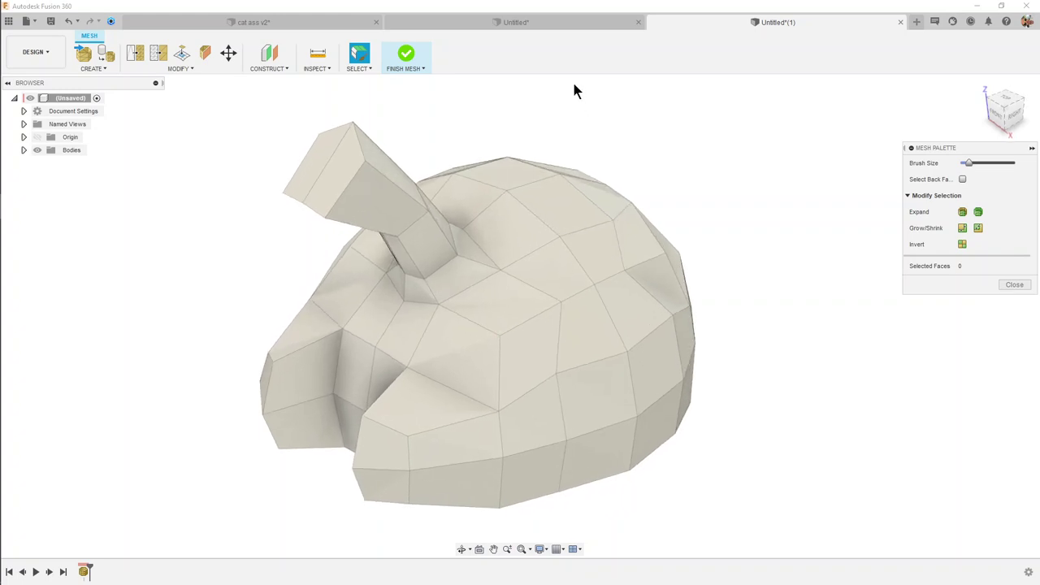
shift+middle_drag(574, 91, 709, 175)
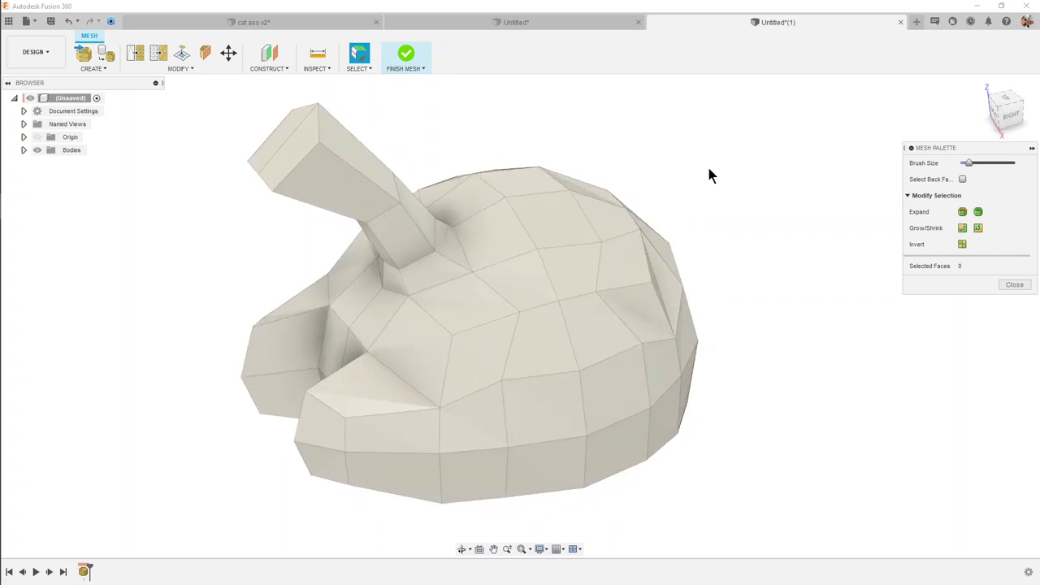
scroll(569, 211, down, 2)
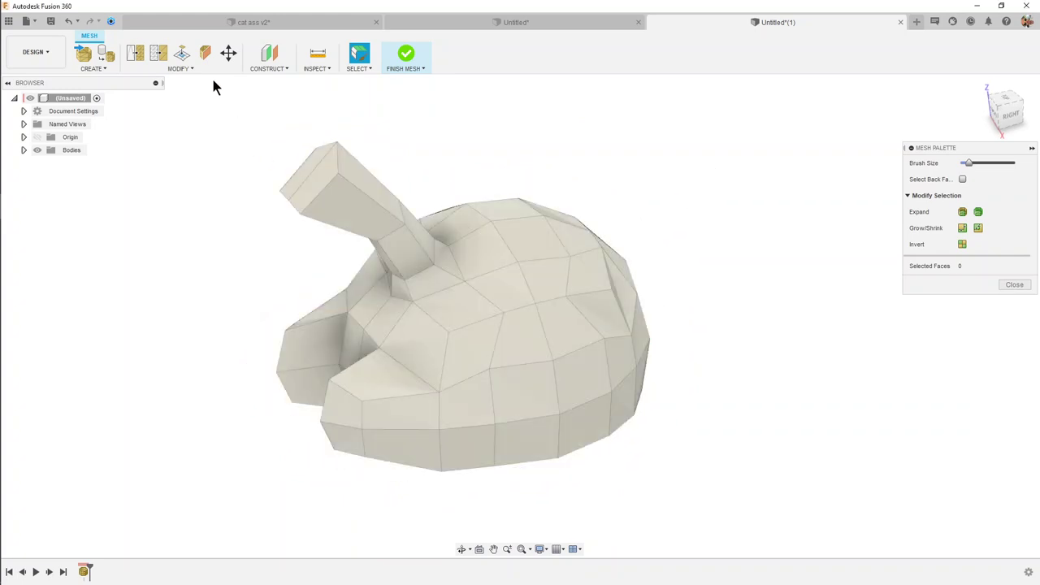
click(209, 71)
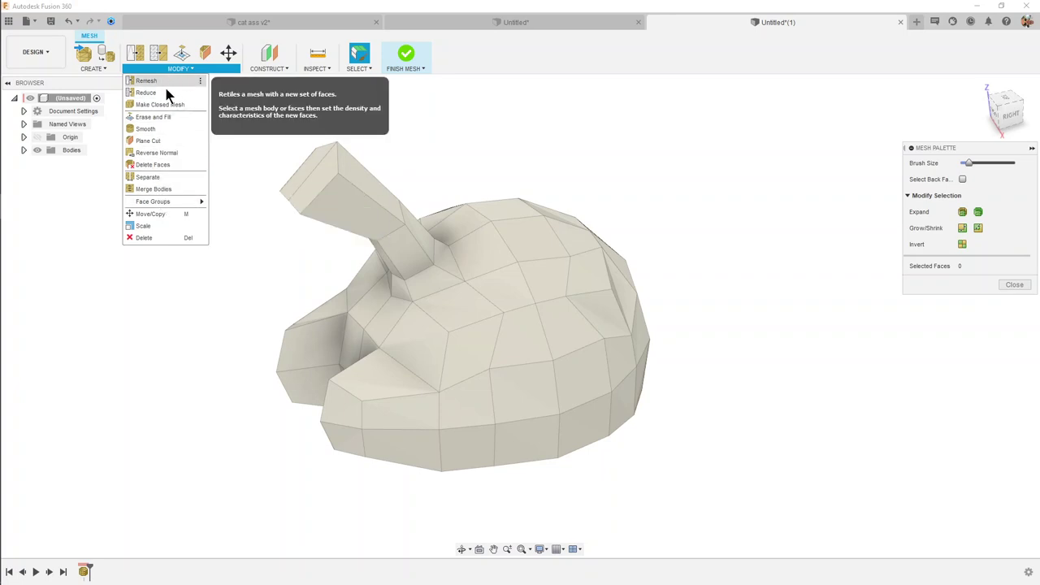
mouse_move(380, 251)
shift+middle_down()
mouse_move(581, 238)
mouse_move(532, 188)
shift+middle_up()
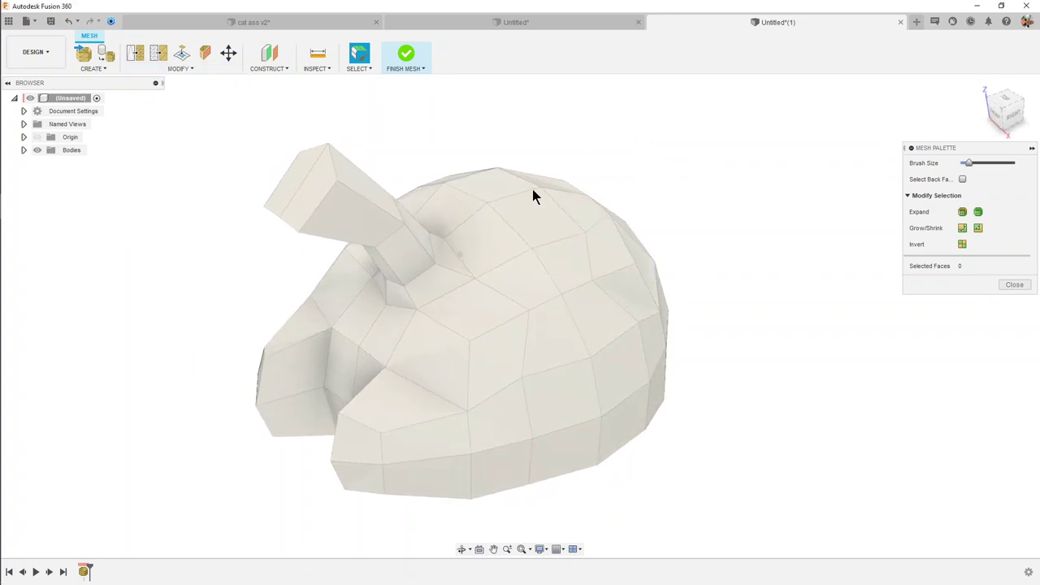
shift+middle_drag(366, 151, 494, 364)
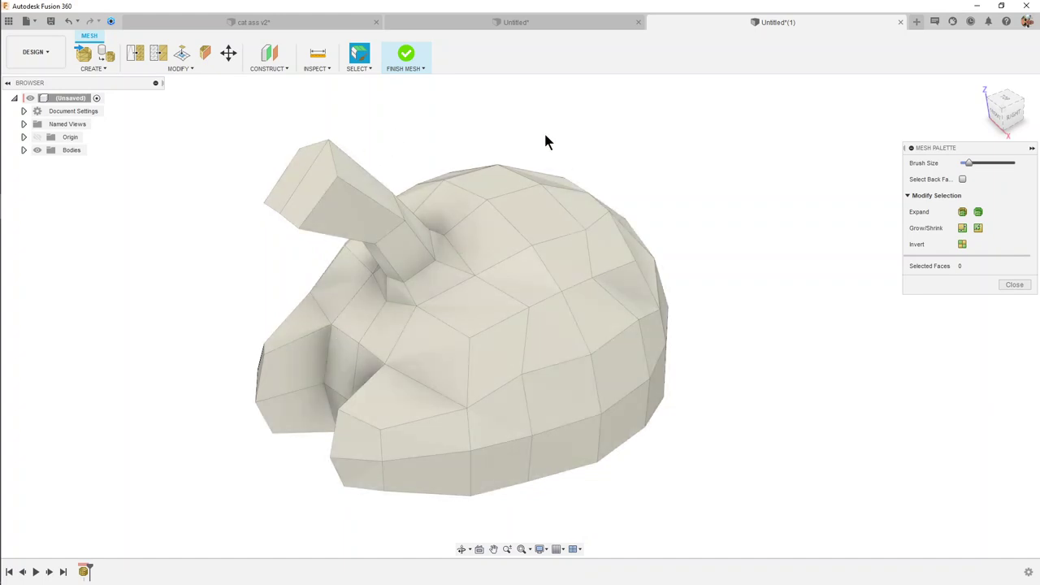
click(404, 57)
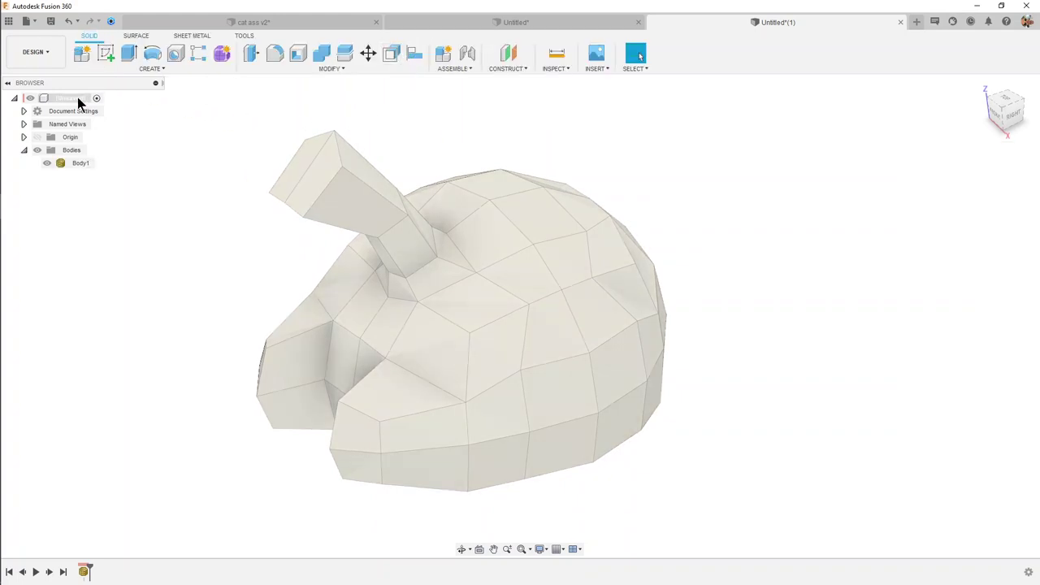
- Stop capturing design history for the Untitled(1) design
right_click(76, 97)
click(124, 349)
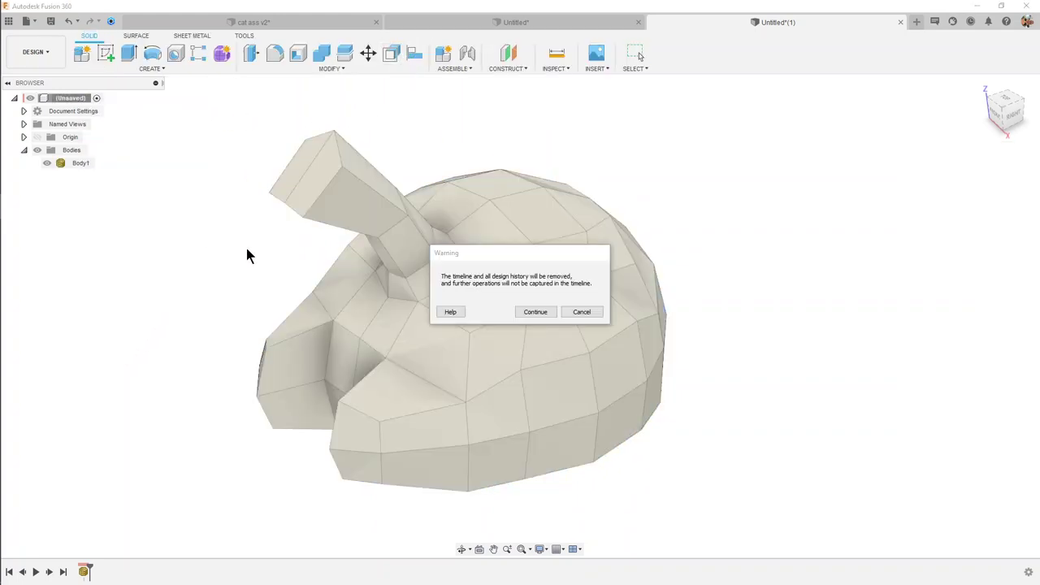
click(524, 317)
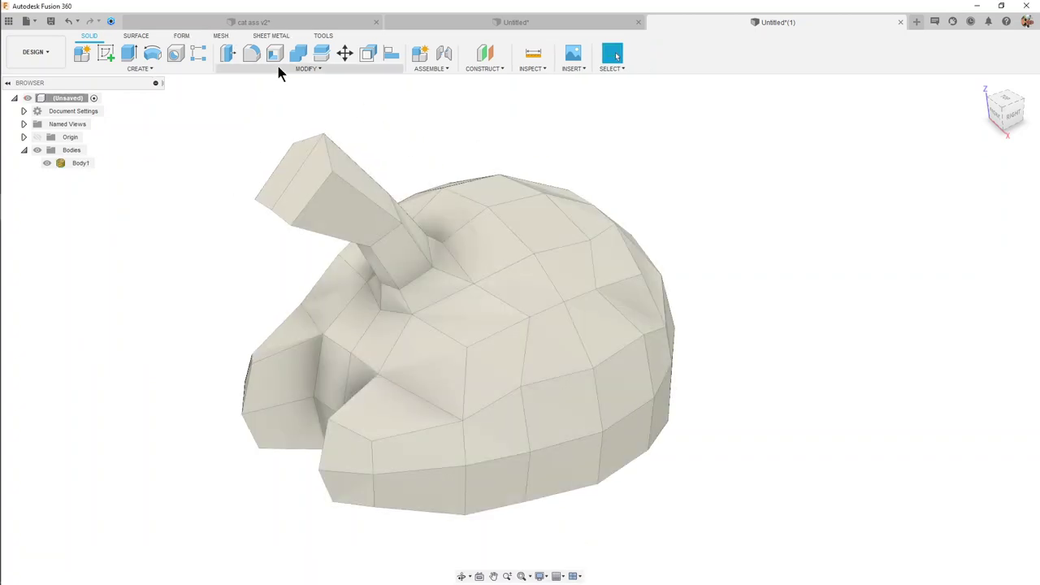
- Convert the cat mesh into a triangulated solid body with Mesh to BRep
click(277, 67)
click(317, 337)
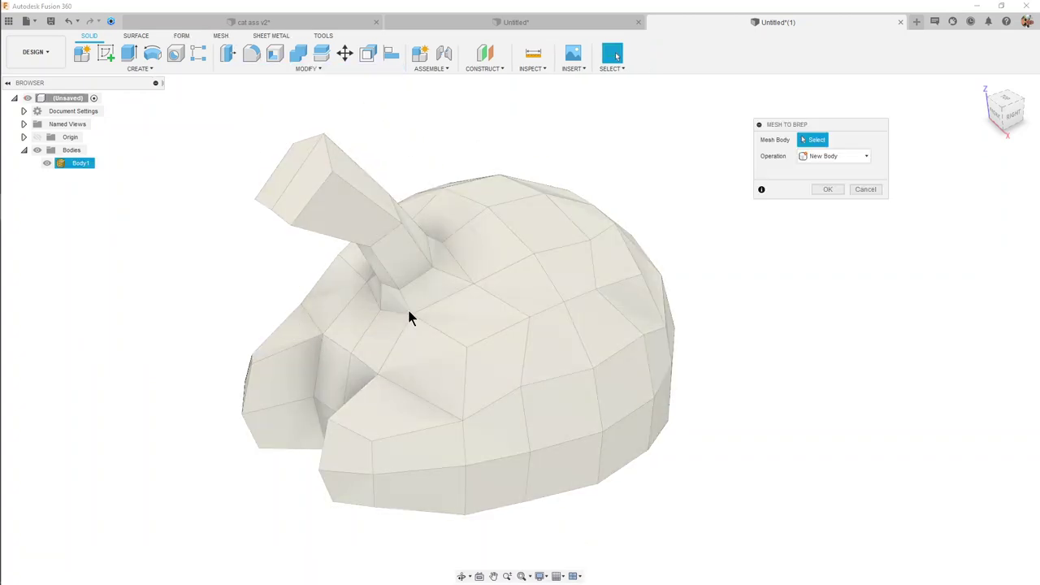
click(494, 268)
click(827, 189)
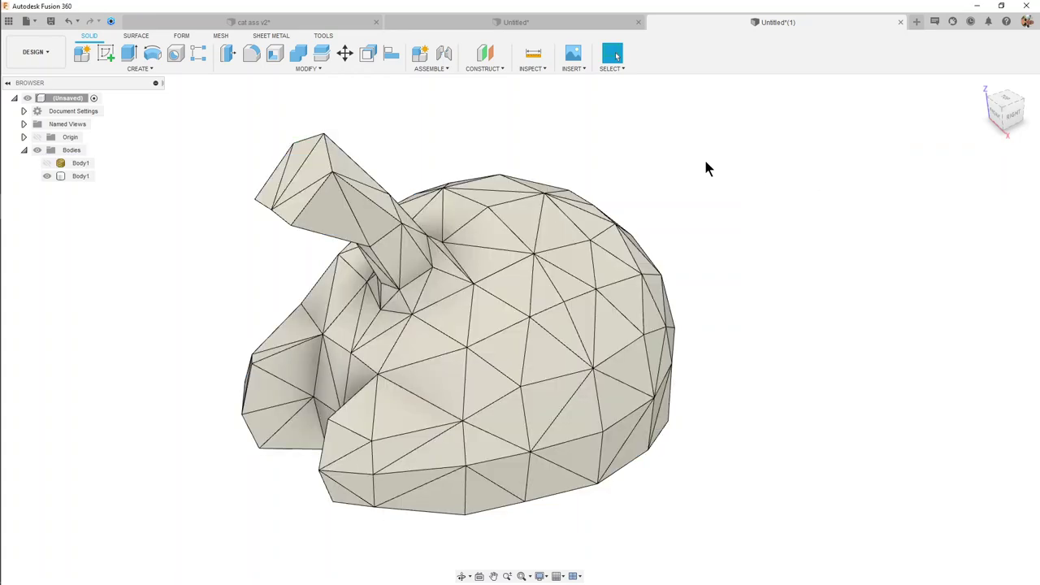
- Inspect the new triangulated body, then delete it
mouse_move(575, 124)
shift+middle_down()
mouse_move(580, 212)
mouse_move(473, 329)
mouse_move(230, 212)
shift+middle_up()
click(72, 179)
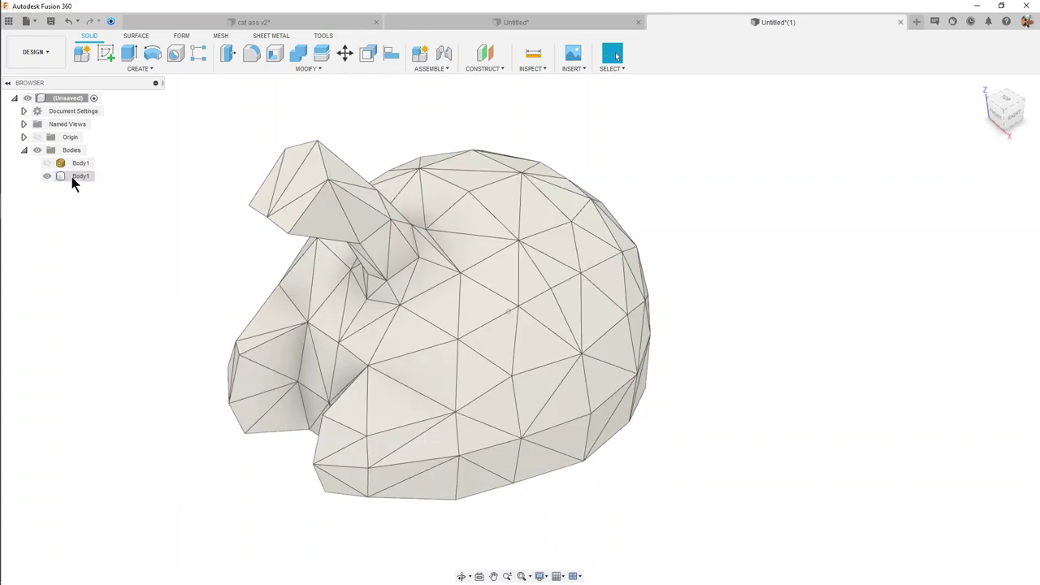
right_click(71, 181)
click(119, 348)
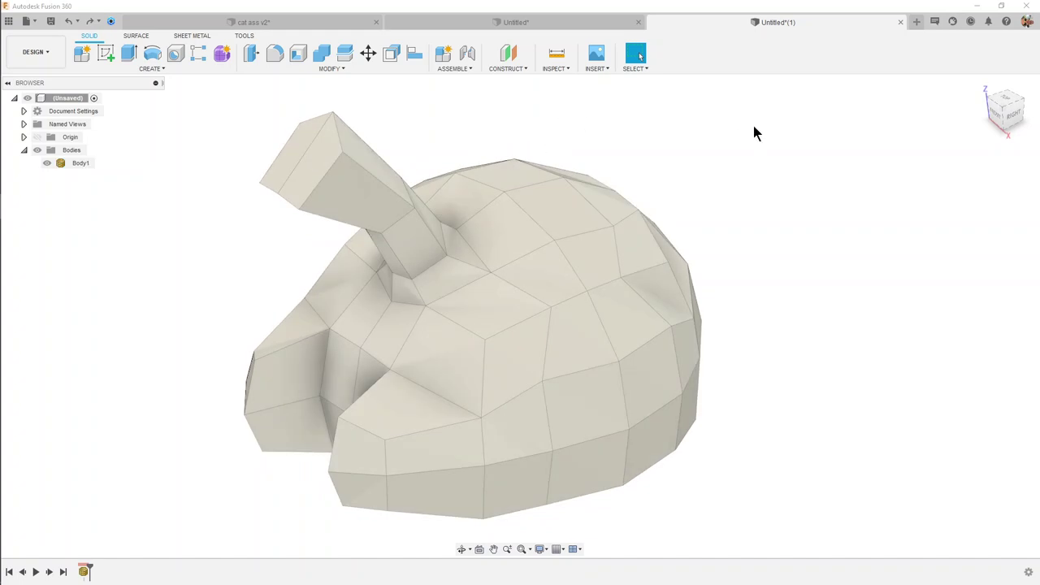
- Start a Create Form session and show the Utilities list with Convert
click(221, 54)
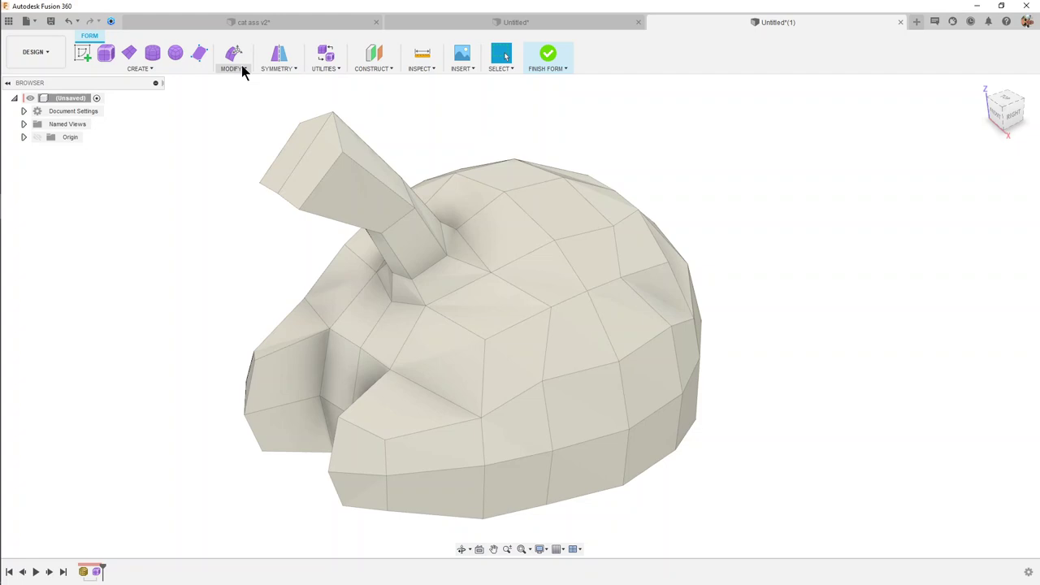
click(324, 68)
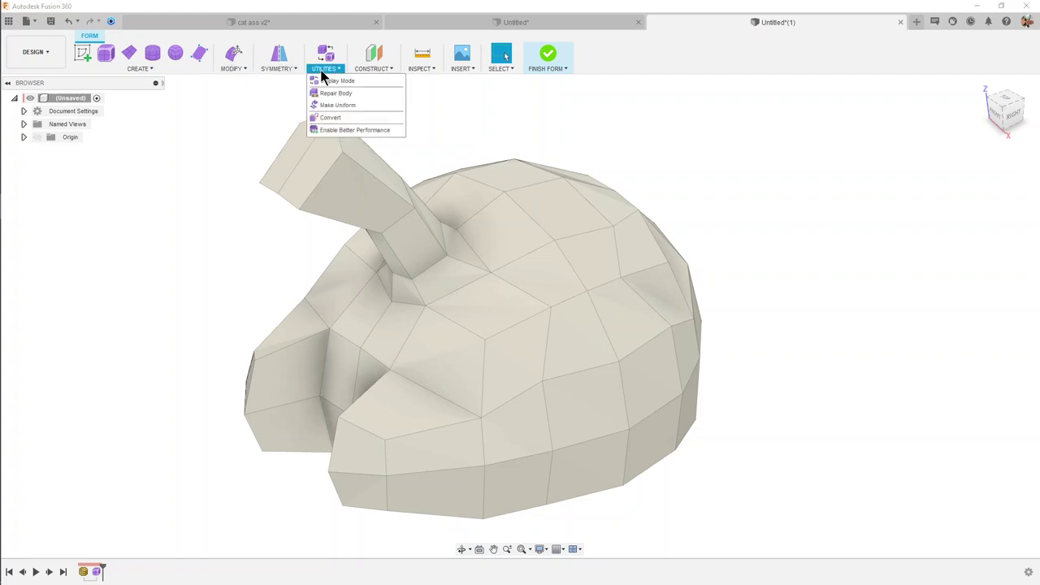
- Convert the quad cat mesh body using the Quad Mesh to T-Splines conversion type
click(339, 120)
shift+middle_drag(619, 251, 566, 280)
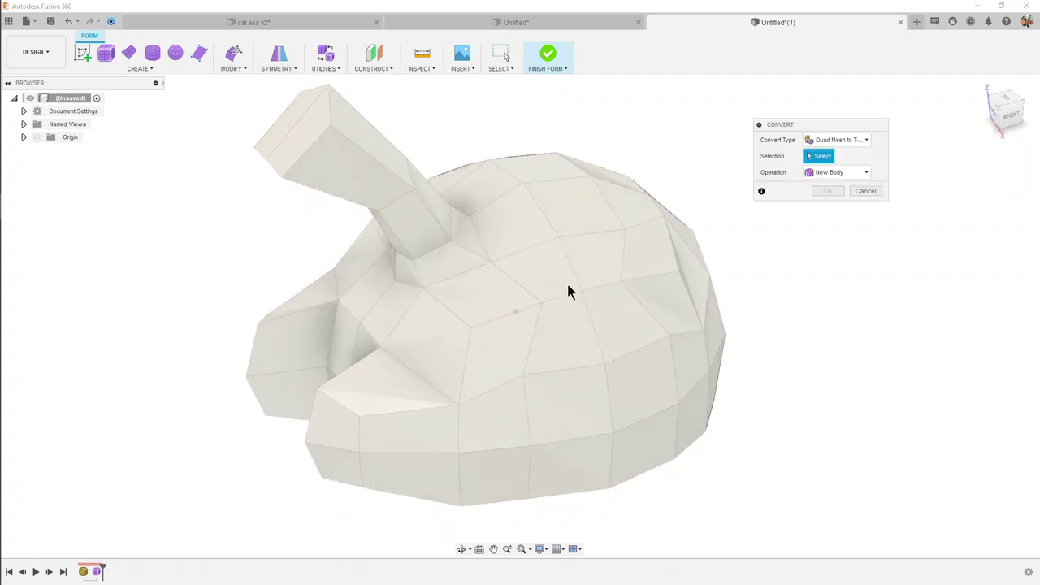
click(566, 286)
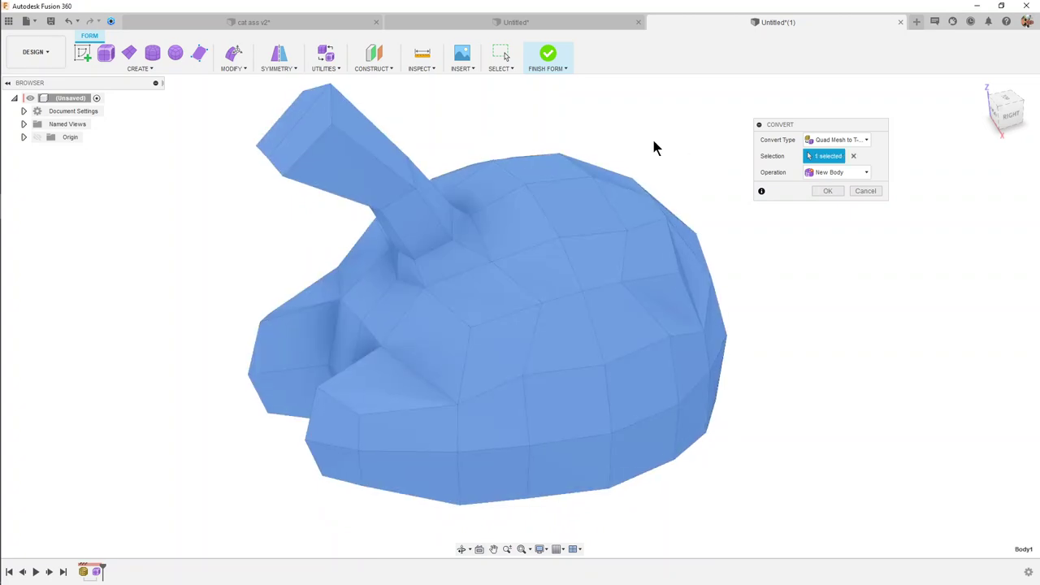
mouse_move(651, 136)
shift+middle_down()
mouse_move(631, 138)
mouse_move(679, 302)
shift+middle_up()
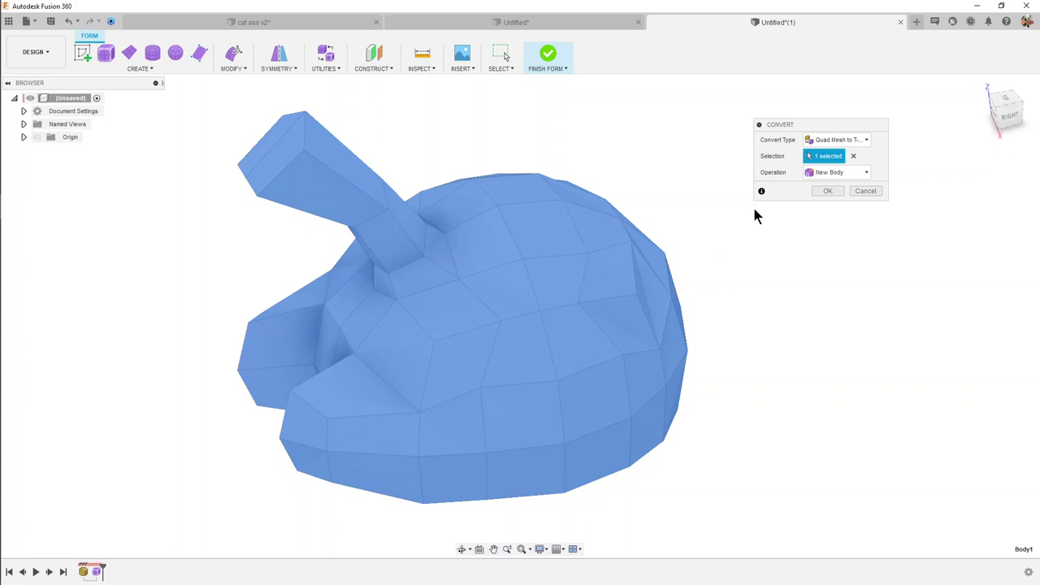
click(822, 143)
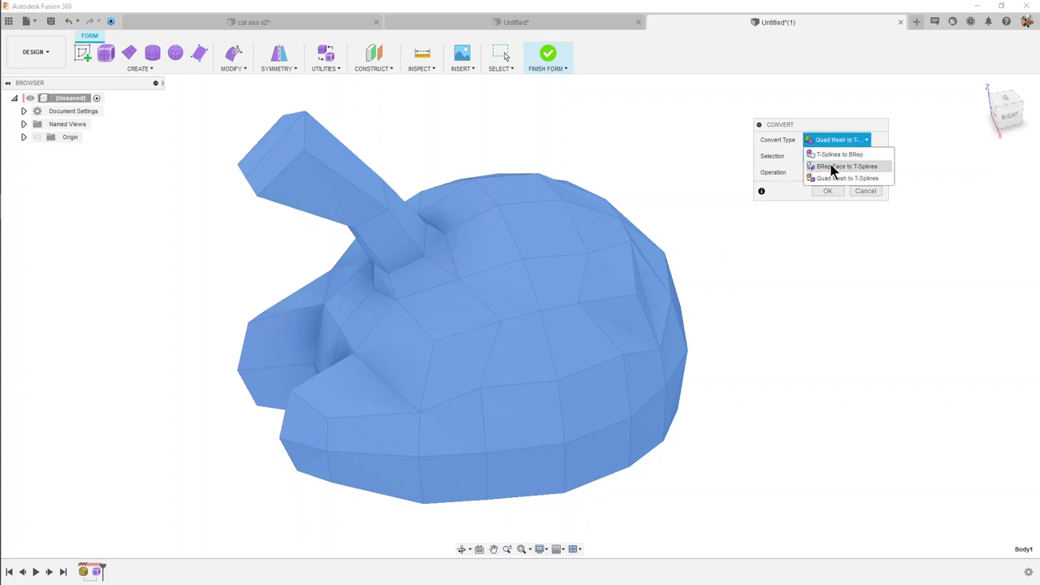
click(843, 179)
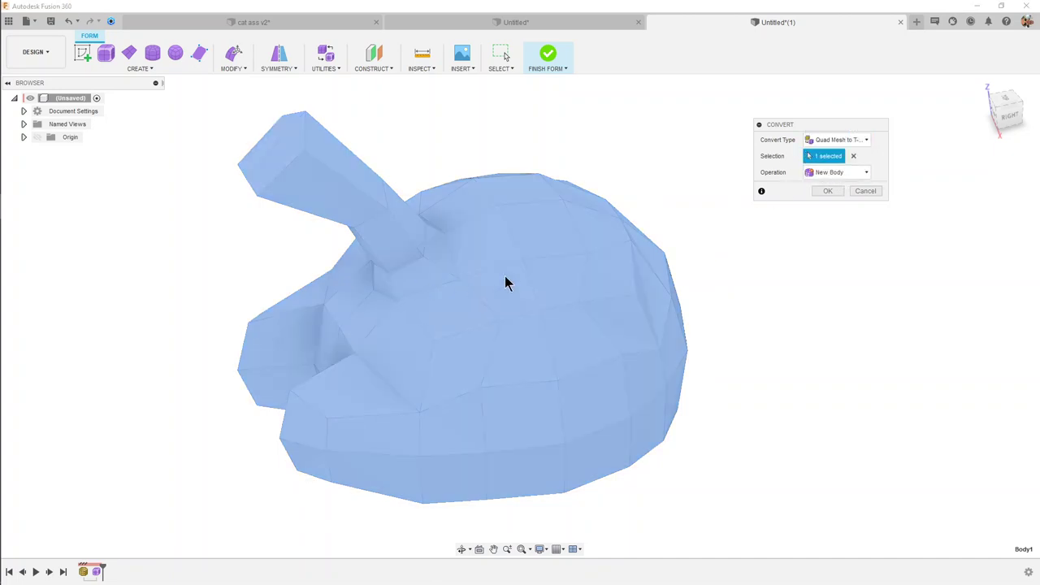
click(828, 191)
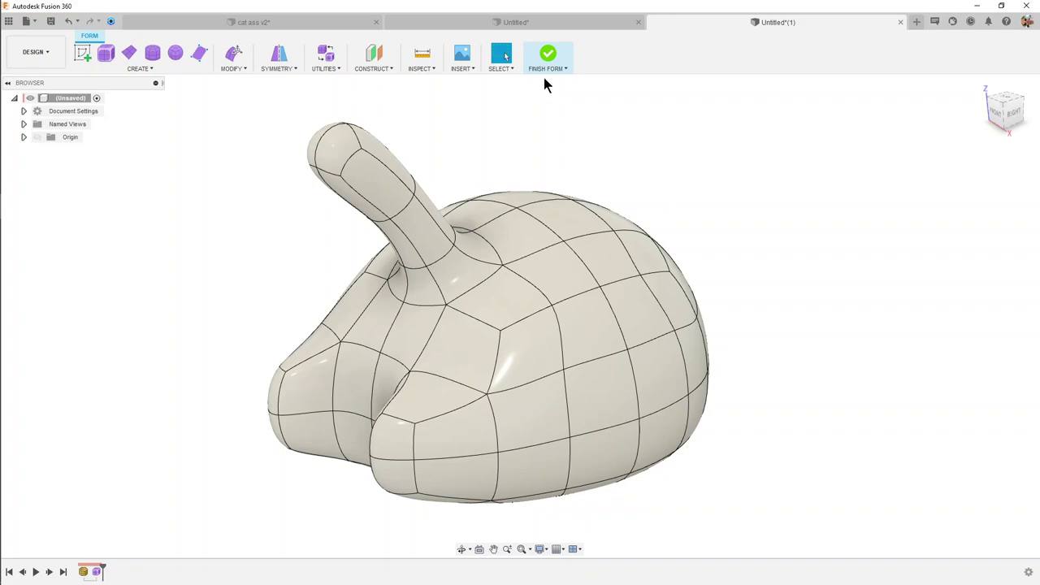
- Finish the form, hide the smooth T-spline Body1, and show the faceted mesh Body1
click(548, 54)
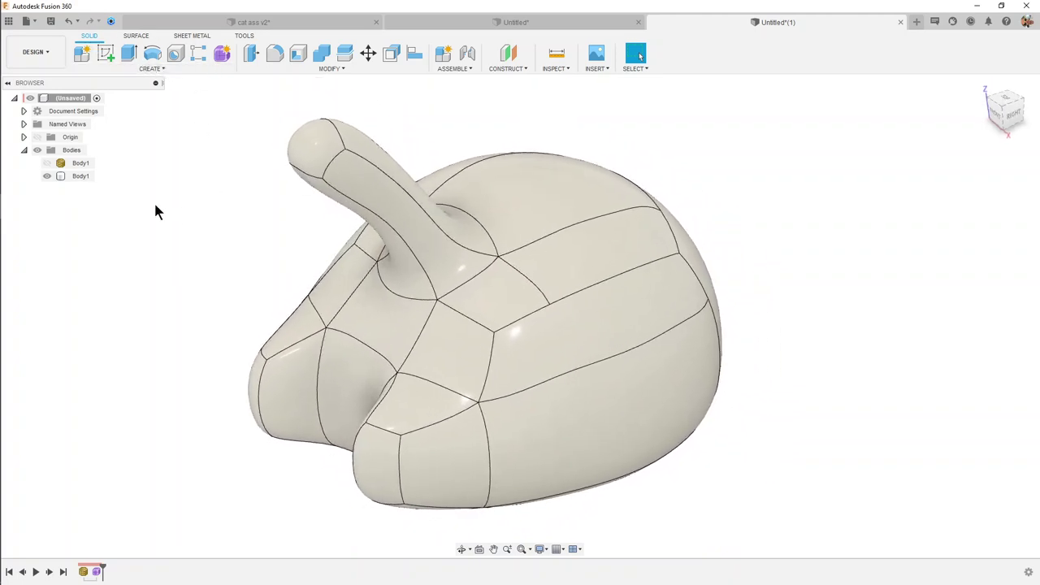
click(46, 176)
click(47, 162)
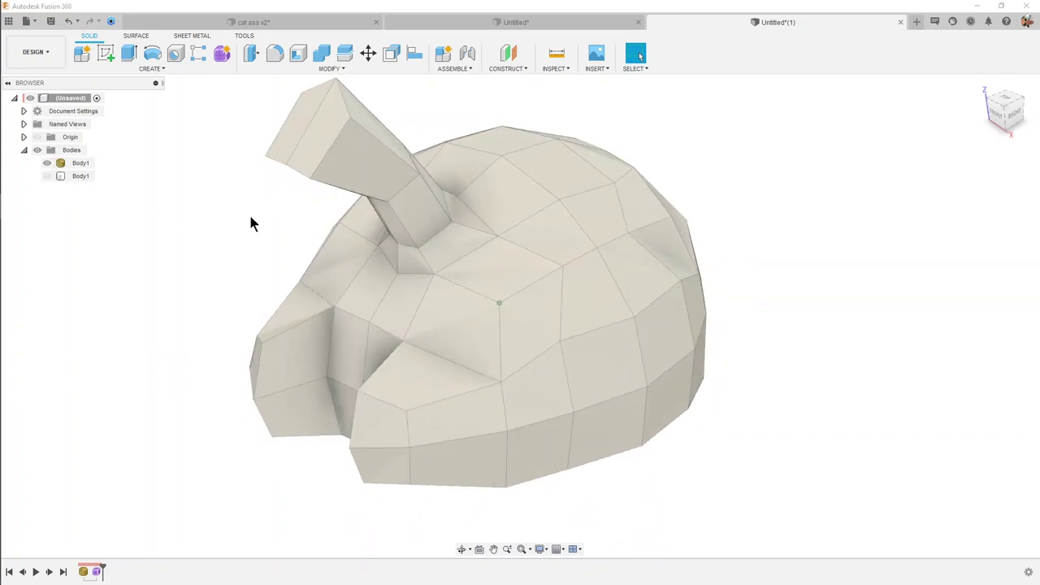
- Triangulate the faceted Body1 mesh and orbit to inspect its triangular faces
right_click(79, 163)
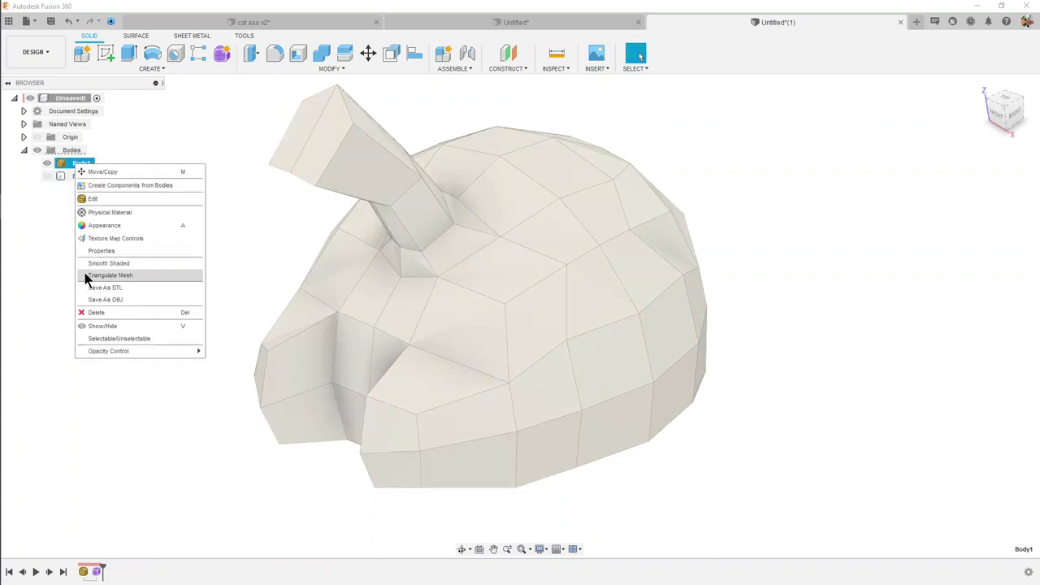
click(148, 274)
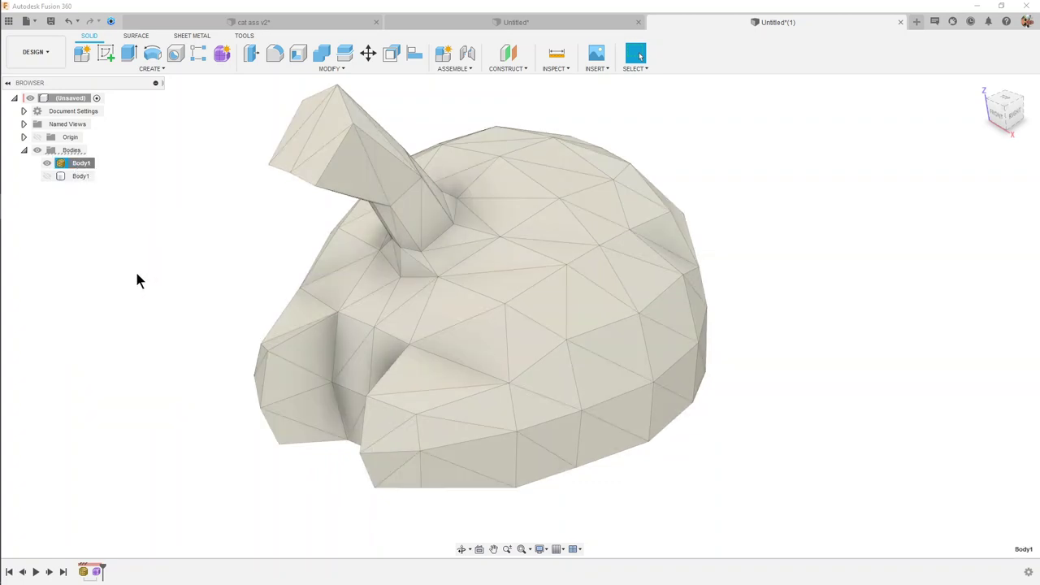
mouse_move(612, 277)
shift+middle_down()
mouse_move(517, 249)
mouse_move(541, 303)
mouse_move(473, 242)
mouse_move(575, 297)
mouse_move(390, 232)
shift+middle_up()
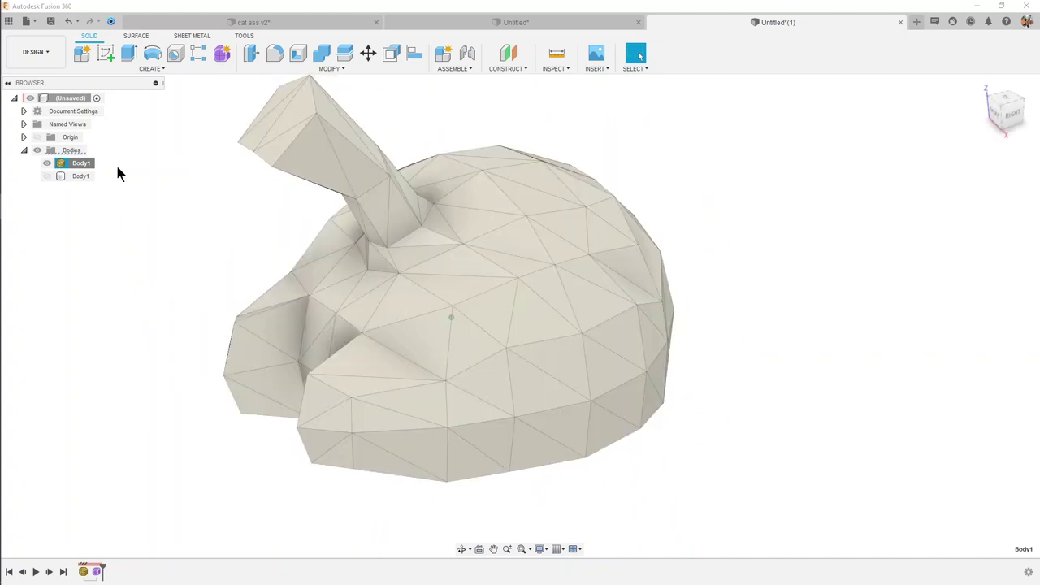
- Edit the mesh, paint-select top and back faces, cancel Modify, and finish mesh editing
right_click(84, 163)
click(104, 200)
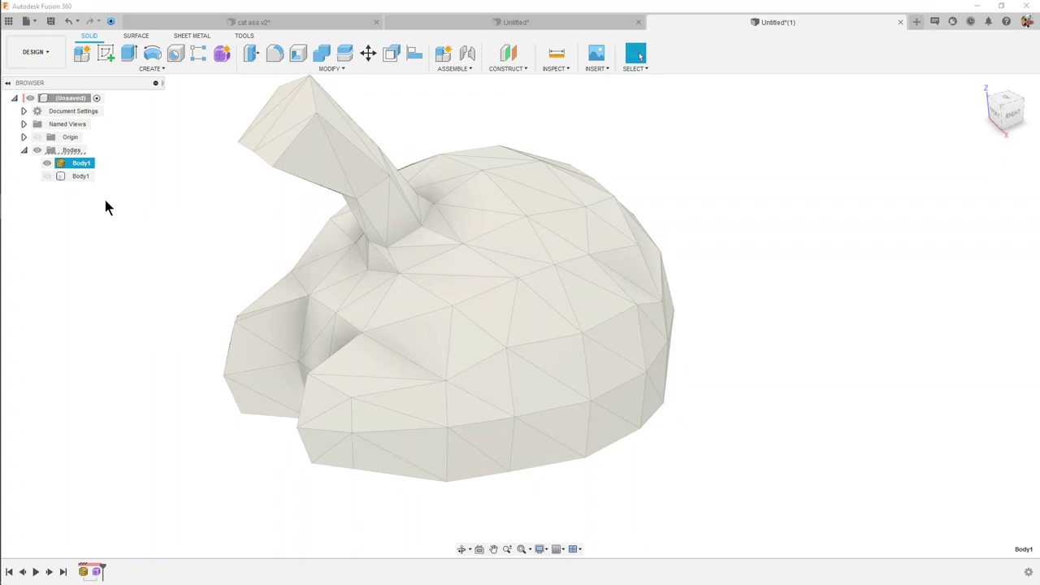
shift+middle_drag(646, 143, 580, 225)
mouse_move(580, 225)
mouse_down()
mouse_move(449, 349)
mouse_move(607, 264)
mouse_move(425, 297)
mouse_move(378, 190)
mouse_move(448, 220)
mouse_up()
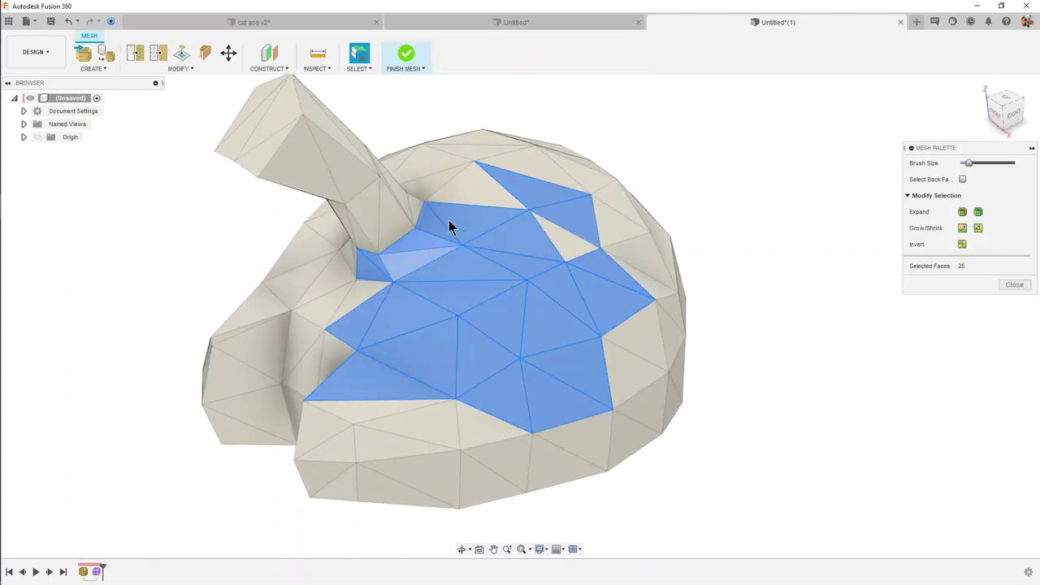
shift+middle_drag(448, 220, 219, 82)
click(183, 68)
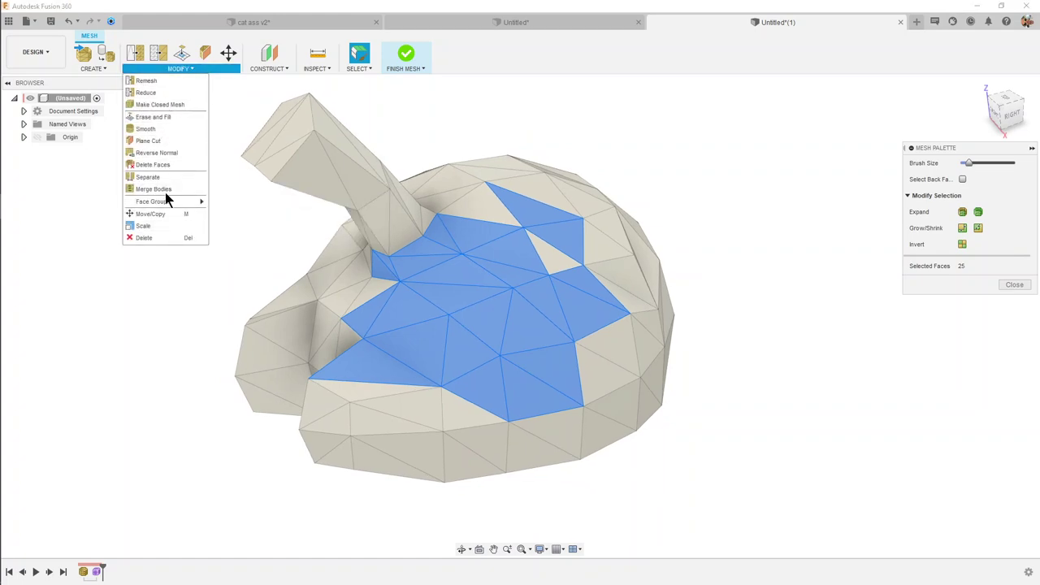
click(410, 104)
mouse_move(410, 125)
shift+middle_down()
mouse_move(583, 177)
mouse_move(503, 179)
mouse_move(658, 383)
mouse_move(647, 284)
mouse_move(424, 122)
mouse_move(408, 65)
shift+middle_up()
click(409, 57)
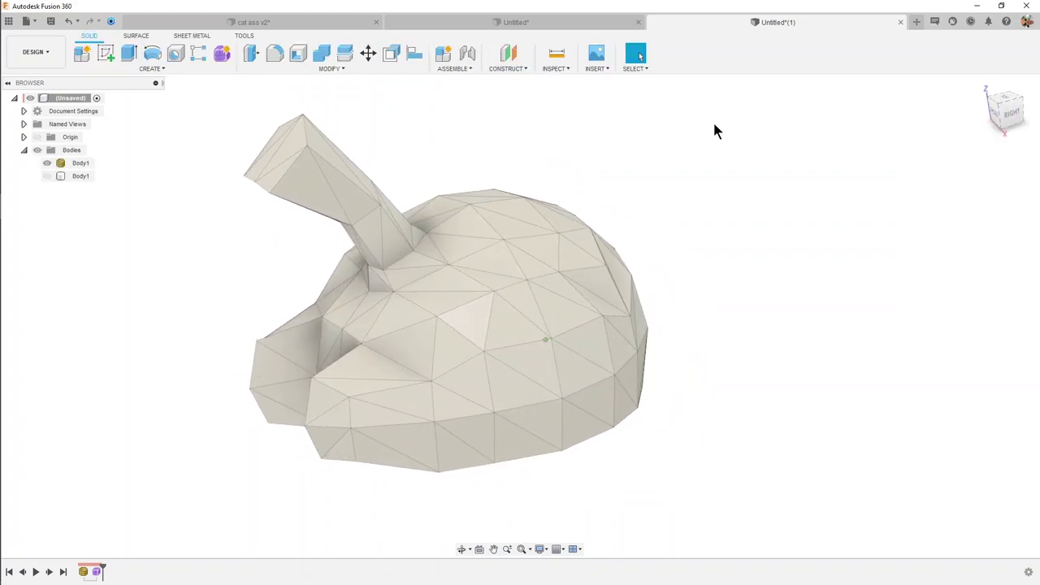
- Inspect the dense MeshBody1 in the Untitled design for comparison
shift+middle_drag(713, 119, 681, 142)
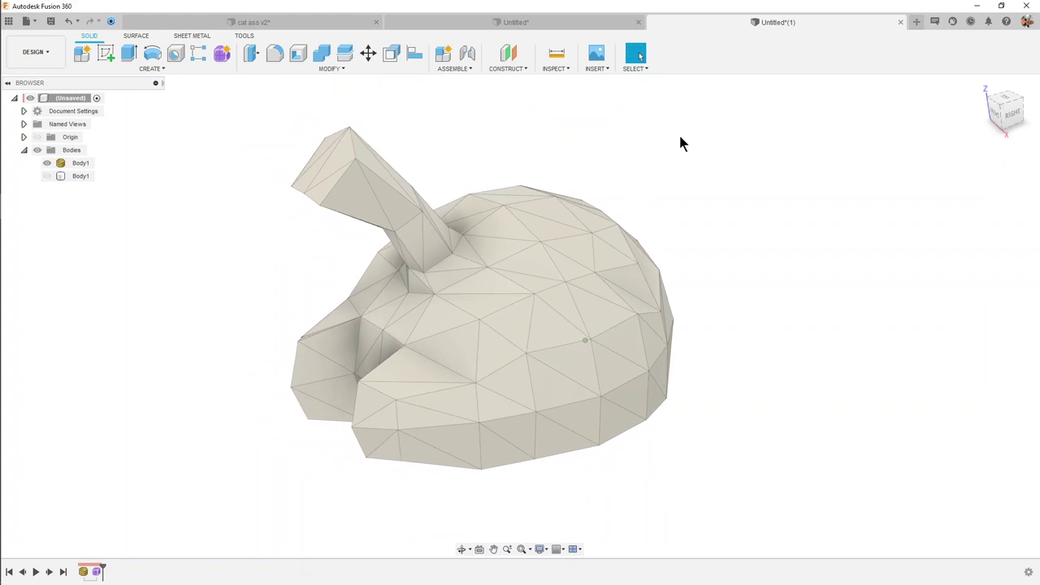
click(597, 24)
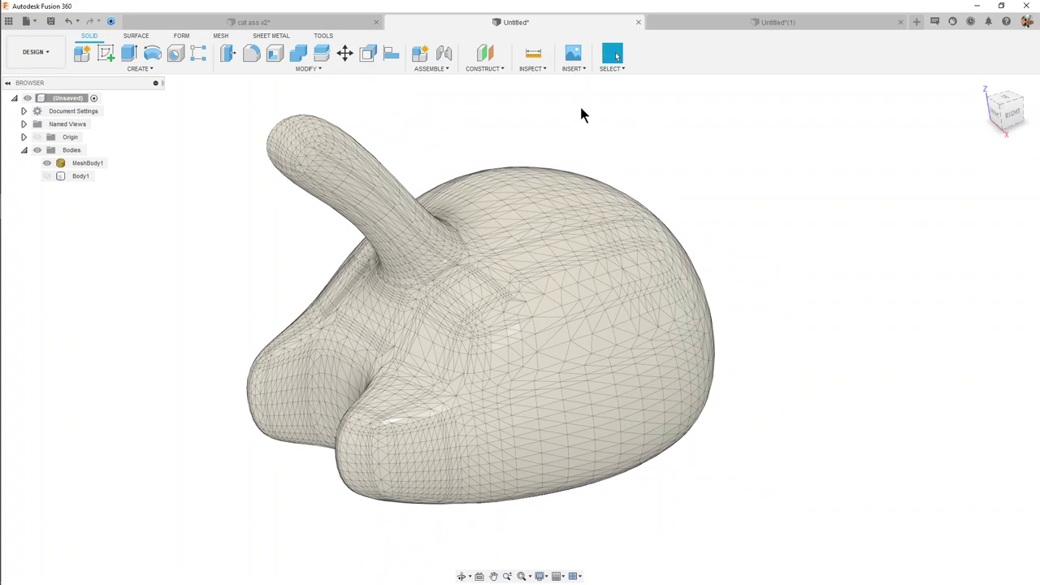
shift+middle_drag(578, 134, 572, 139)
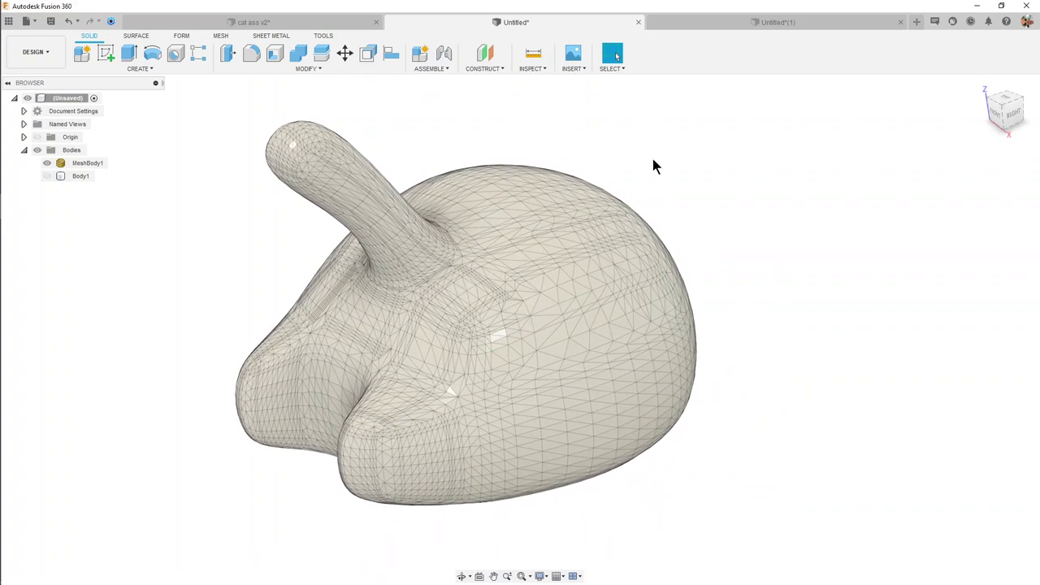
shift+middle_drag(654, 158, 611, 195)
click(633, 218)
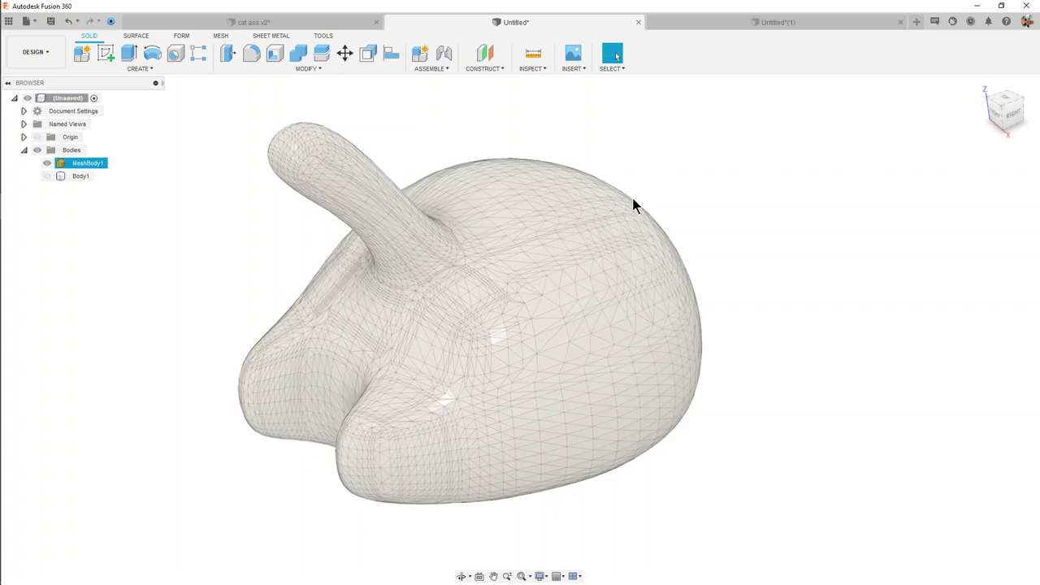
key(Escape)
- Back in Untitled(1), compare the T-spline and low-poly Body1, leaving only the low-poly visible
click(700, 23)
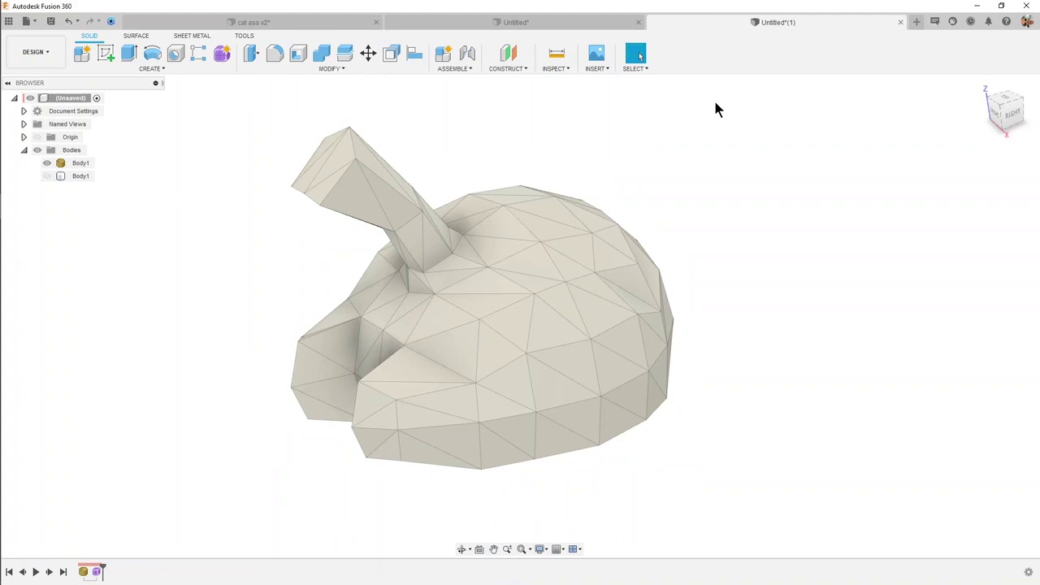
mouse_move(715, 109)
shift+middle_down()
mouse_move(687, 107)
mouse_move(543, 214)
mouse_move(556, 200)
shift+middle_up()
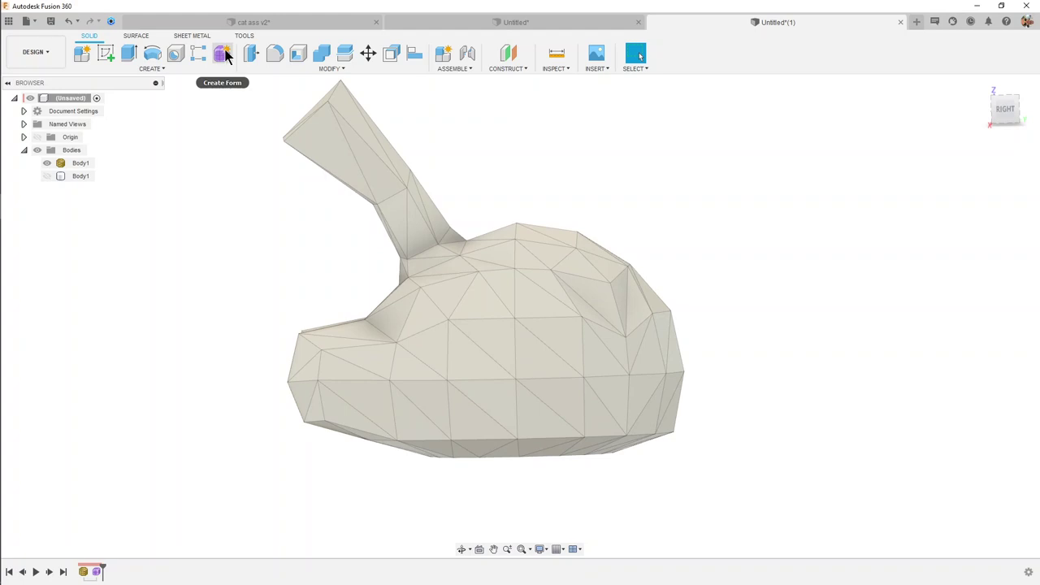
mouse_move(222, 53)
mouse_move(225, 58)
shift+middle_down()
mouse_move(603, 219)
mouse_move(488, 177)
mouse_move(530, 394)
mouse_move(122, 193)
shift+middle_up()
click(46, 176)
click(46, 163)
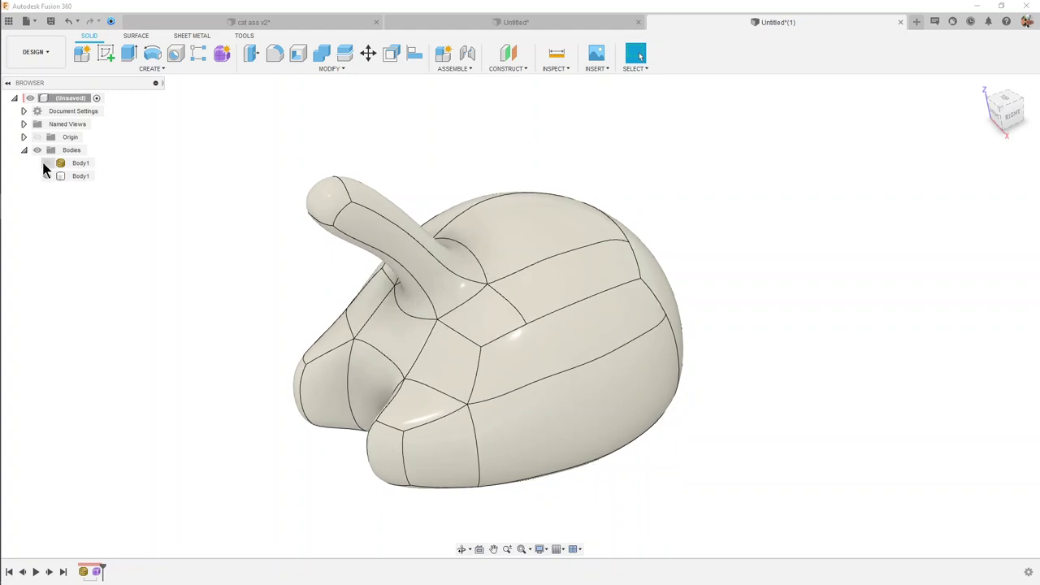
click(46, 163)
click(46, 176)
mouse_move(55, 181)
shift+middle_down()
mouse_move(707, 207)
mouse_move(652, 199)
mouse_move(645, 186)
mouse_move(866, 68)
mouse_move(957, 51)
shift+middle_up()
mouse_move(739, 91)
shift+middle_down()
mouse_move(498, 173)
mouse_move(278, 169)
shift+middle_up()
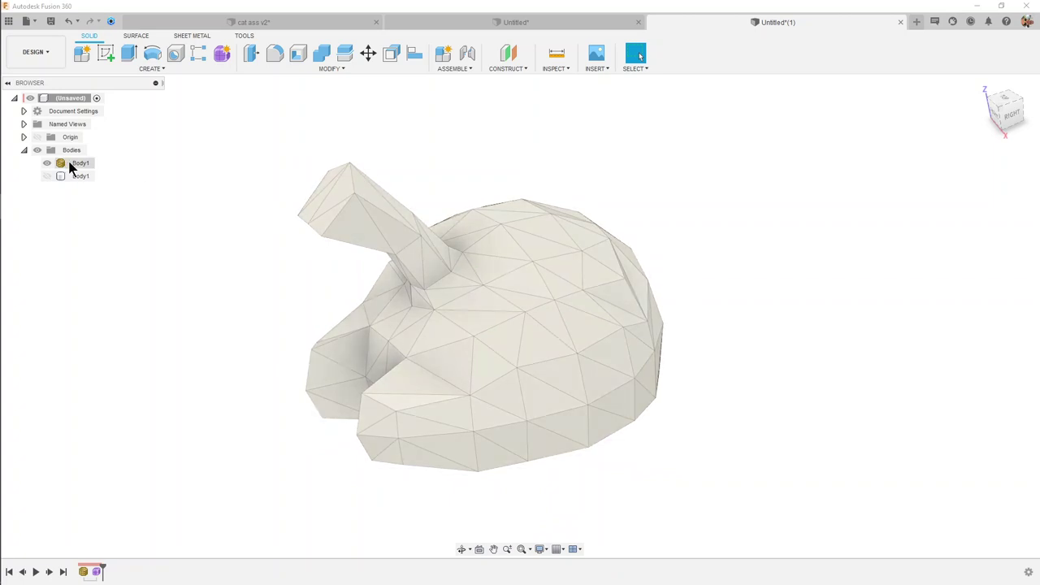
- Select and orbit the low-poly Body1, deselect it, then bring up the account menu
click(69, 167)
shift+middle_drag(652, 436, 350, 291)
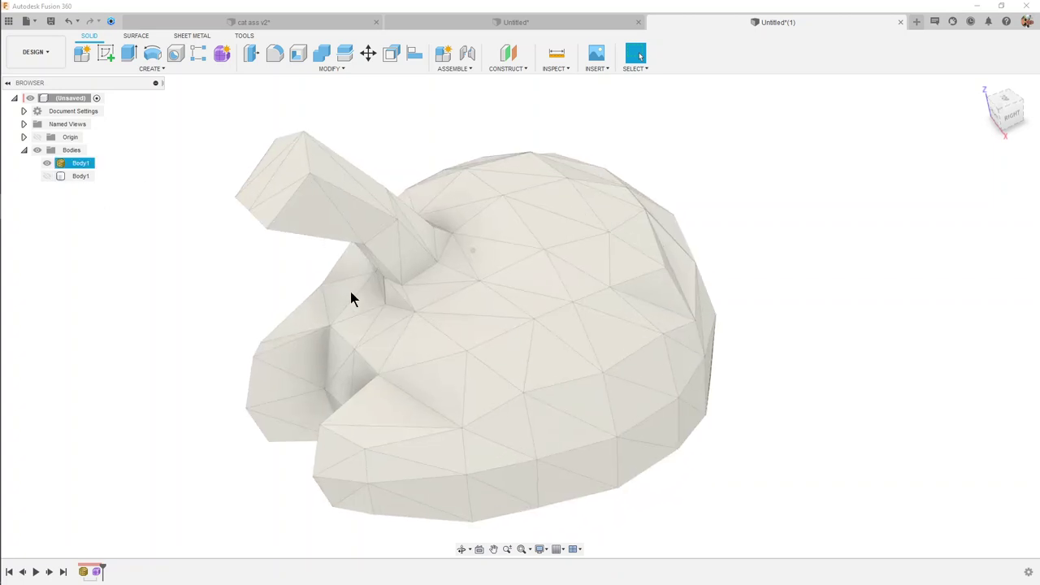
scroll(415, 207, up, 3)
shift+middle_drag(649, 296, 775, 167)
click(775, 167)
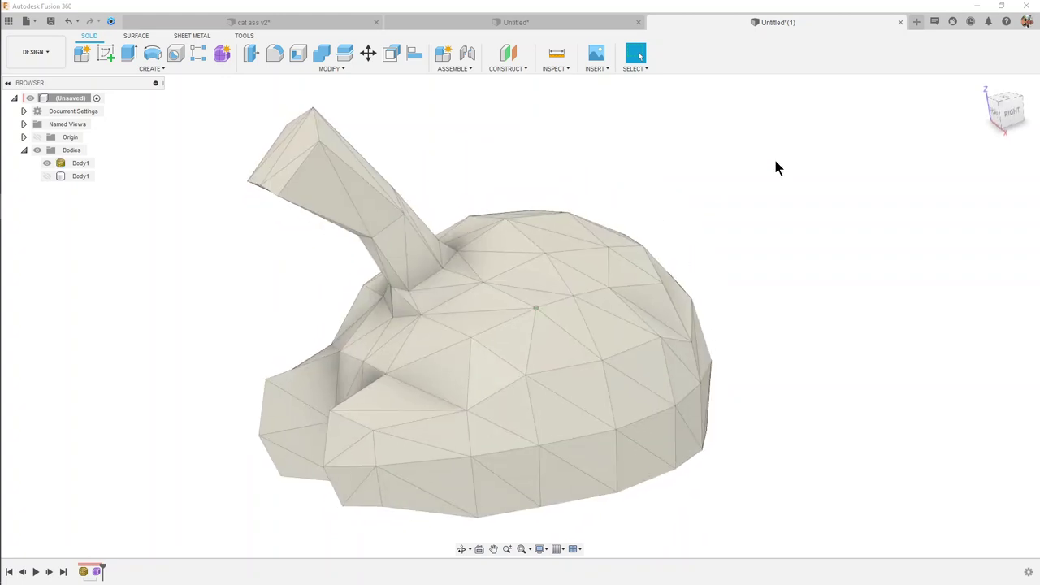
click(1026, 23)
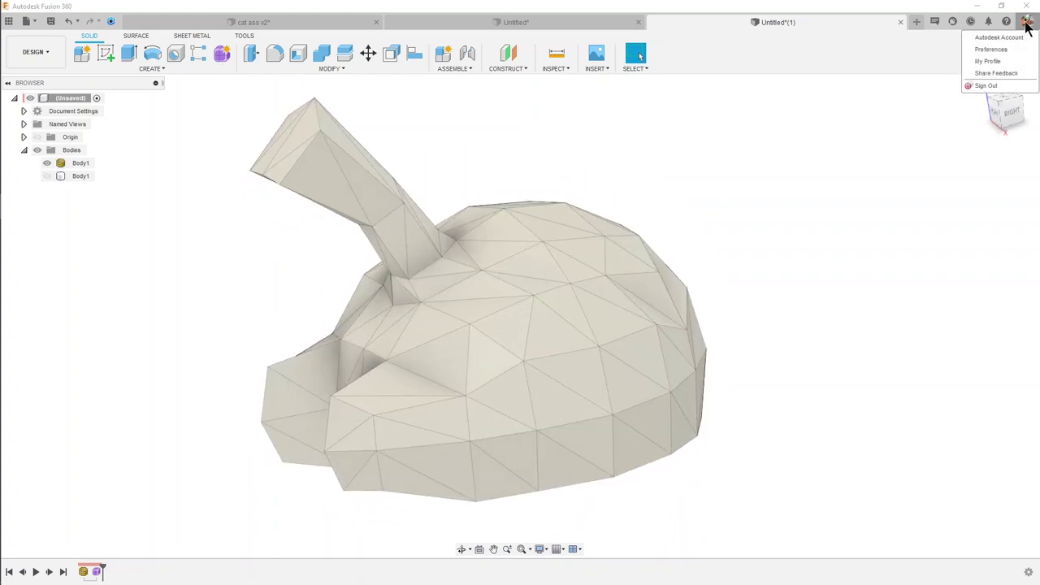
click(990, 50)
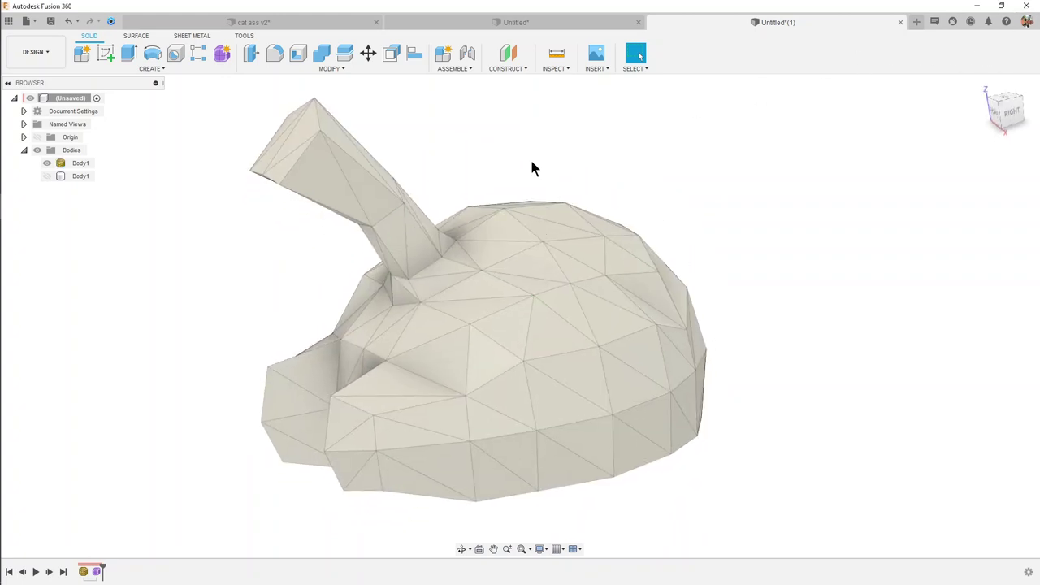
click(278, 279)
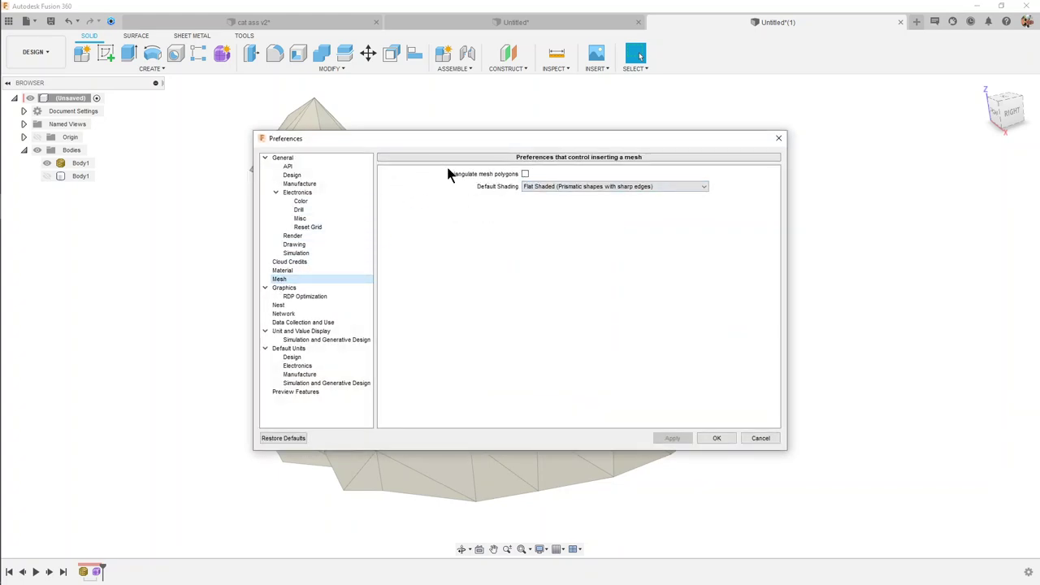
click(526, 174)
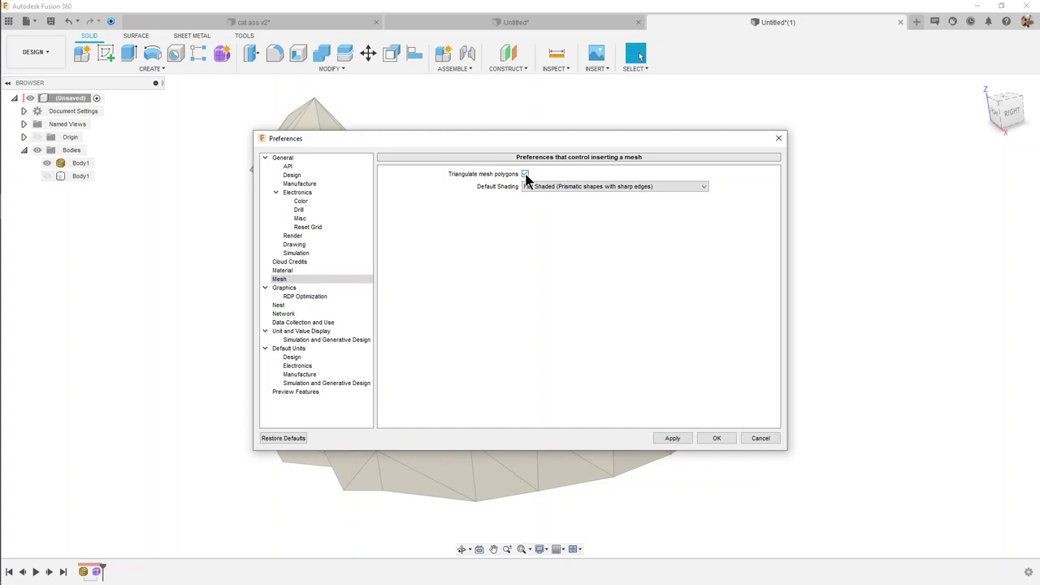
click(526, 175)
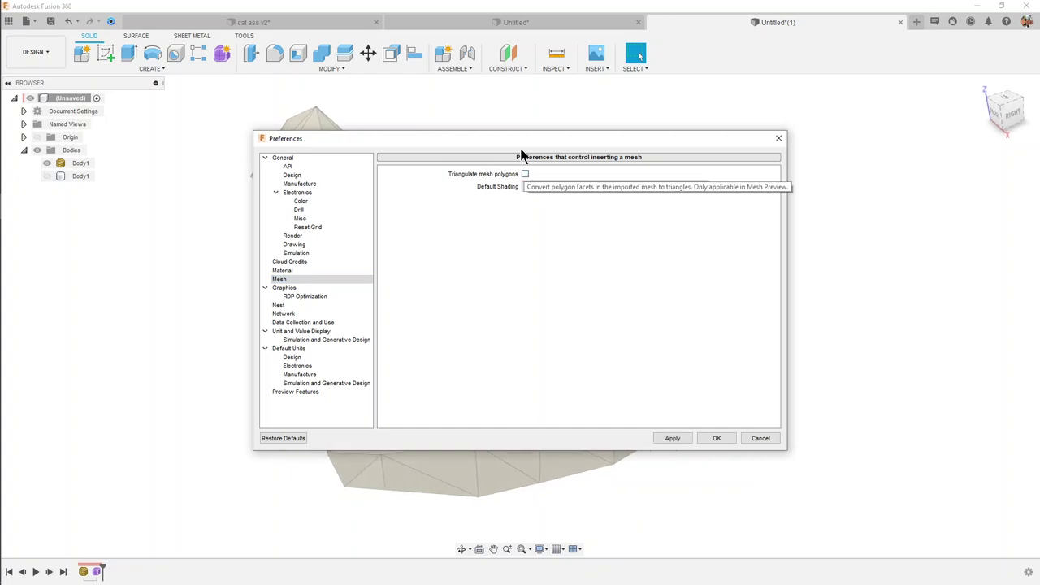
mouse_move(526, 138)
mouse_down()
mouse_move(678, 144)
mouse_move(739, 177)
mouse_up()
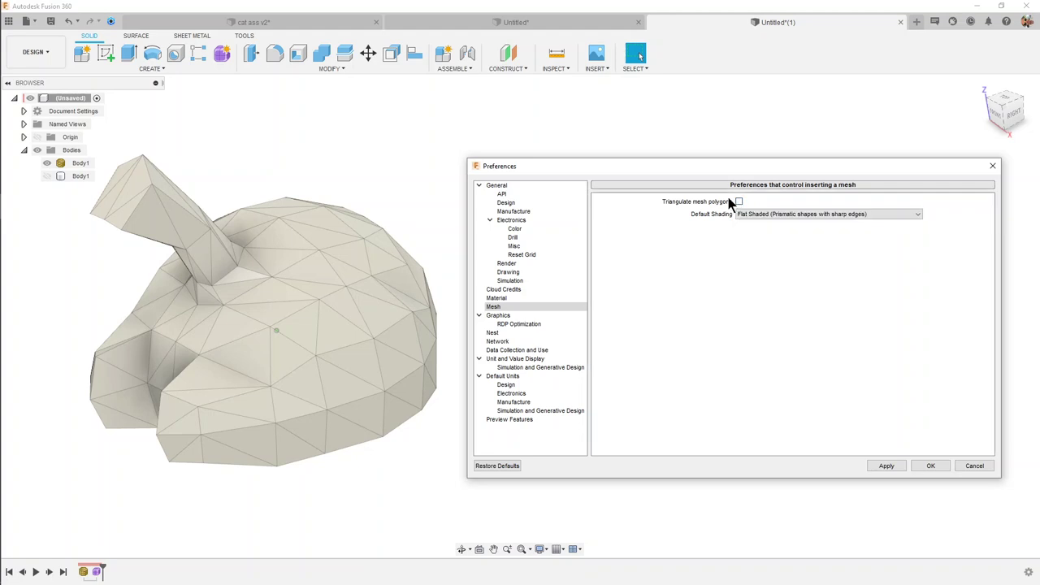
click(931, 467)
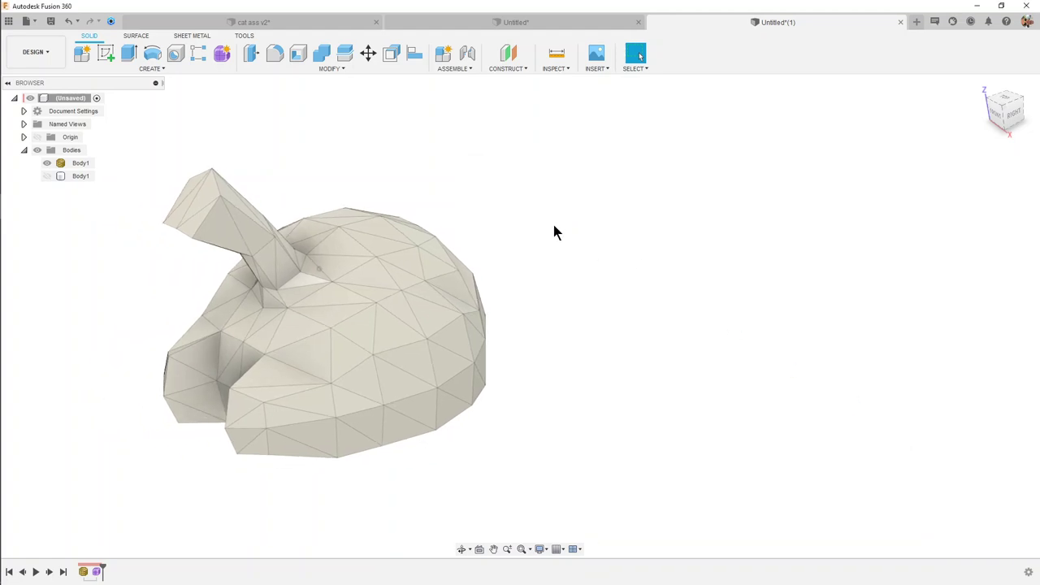